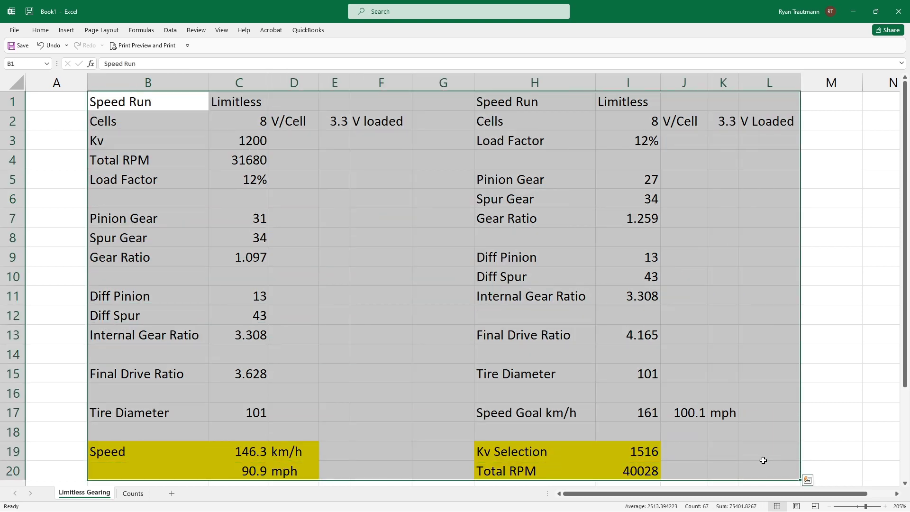
Examine the Kv selection calculator in columns H to L, including its cell count and loaded voltage per cell.
left_click_drag(528, 111, 777, 470)
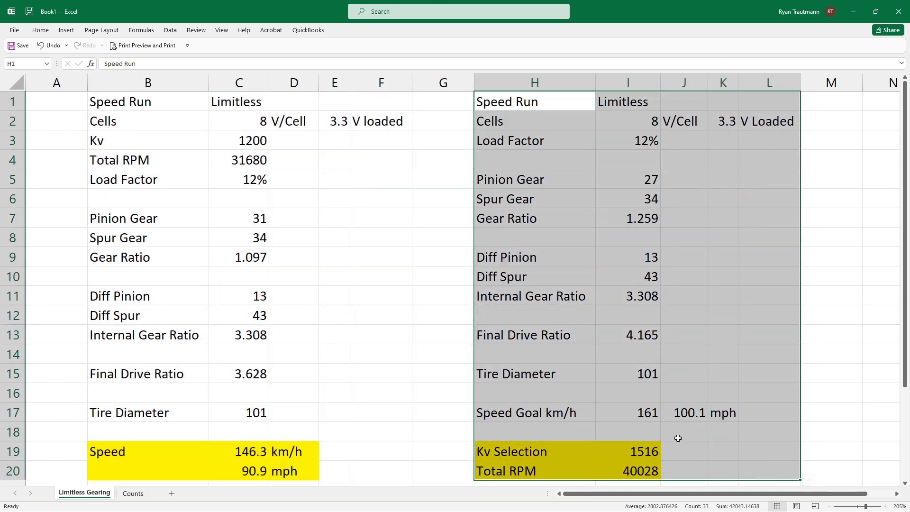
left_click_drag(517, 452, 626, 471)
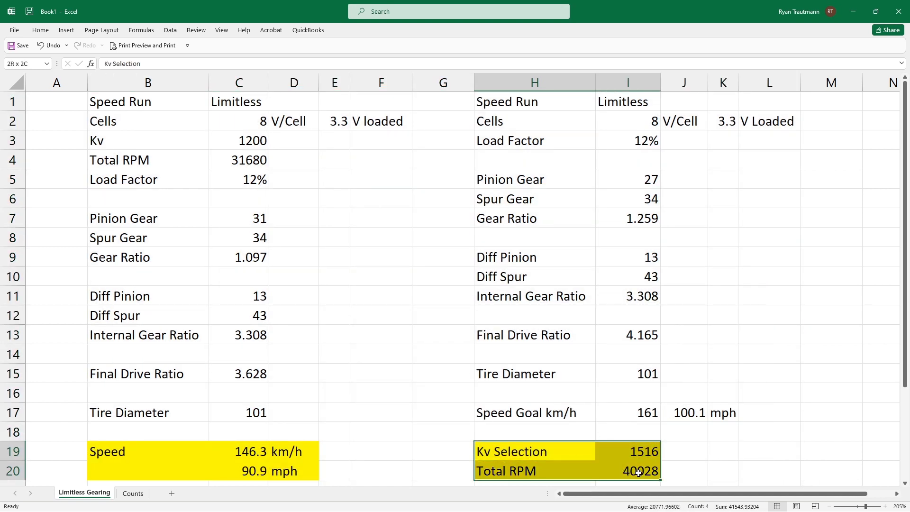
left_click(595, 444)
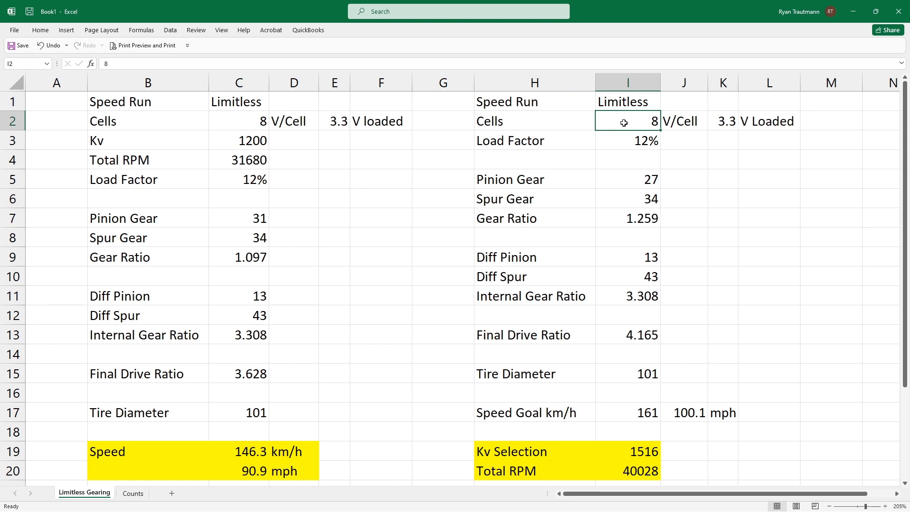
left_click(517, 122)
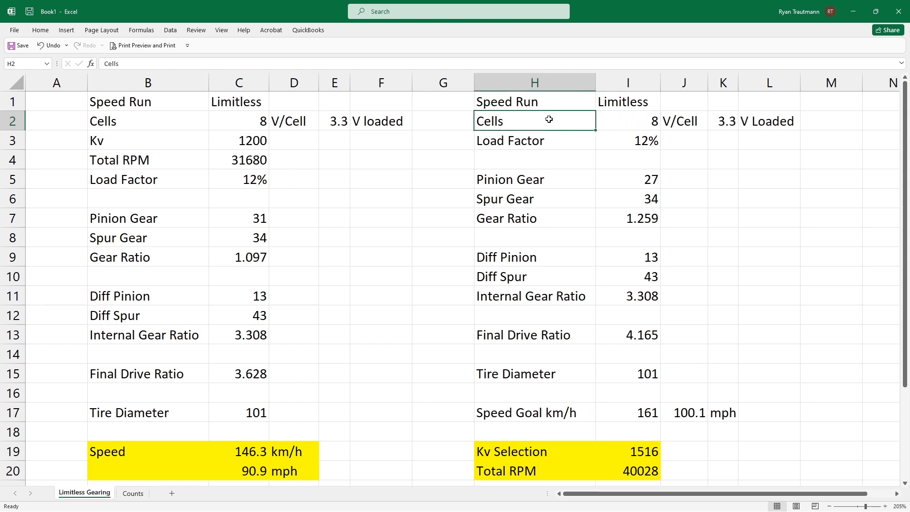
left_click(631, 120)
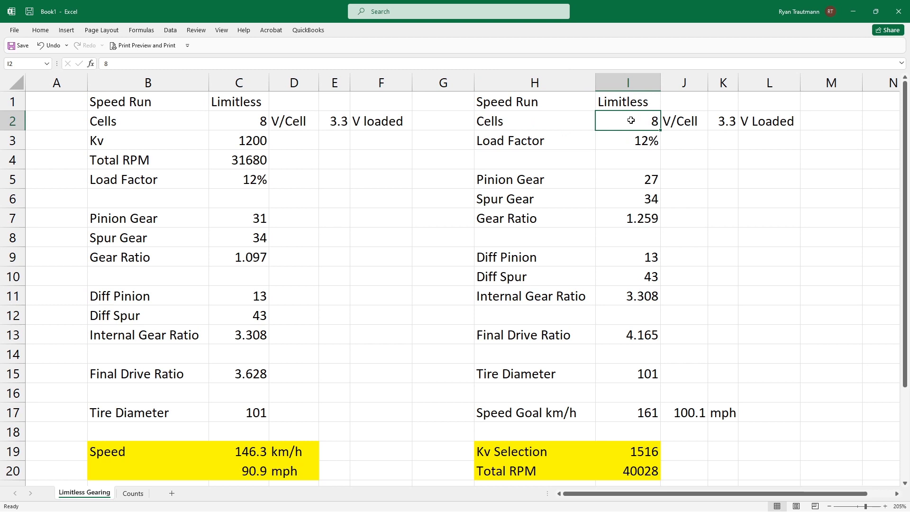
key("Right")
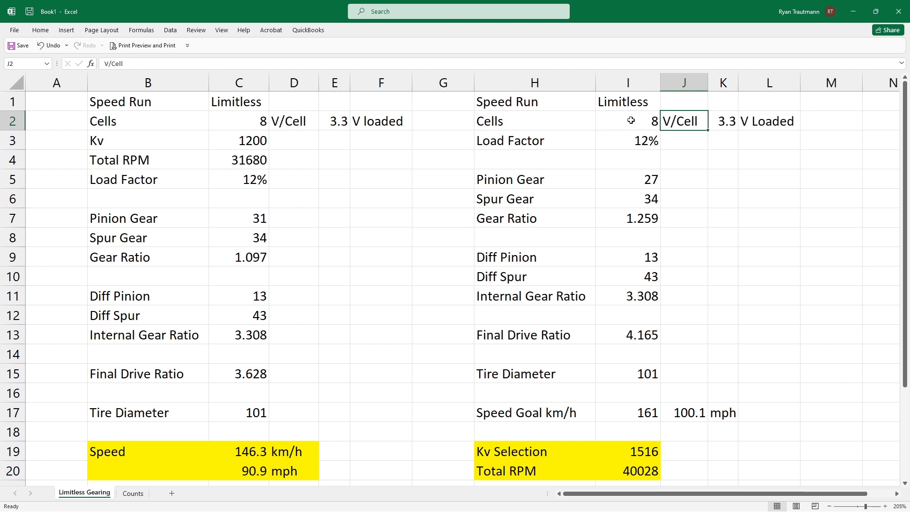
left_click_drag(759, 120, 727, 116)
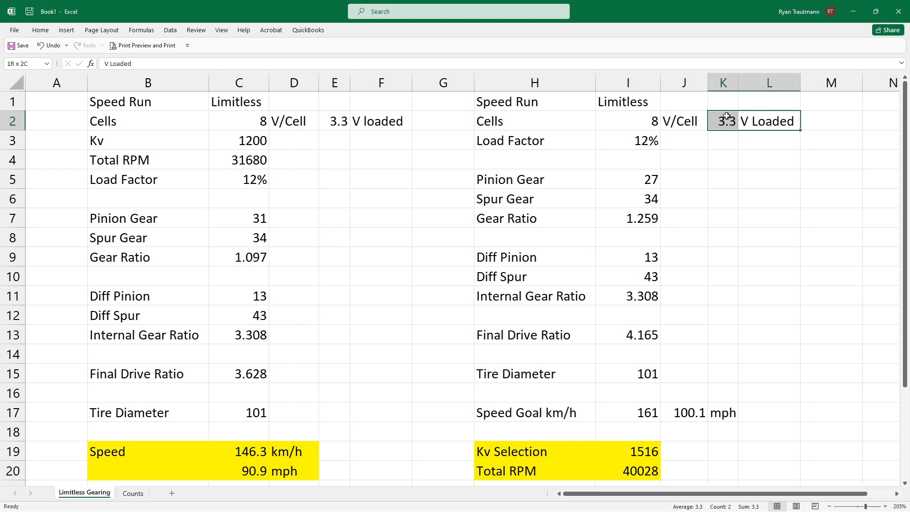
left_click(744, 142)
key("Left")
key("Up")
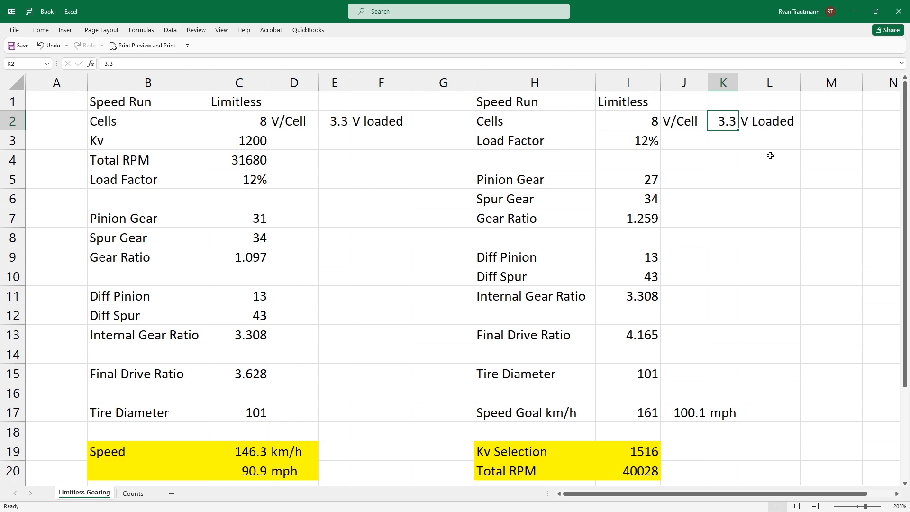
left_click(728, 141)
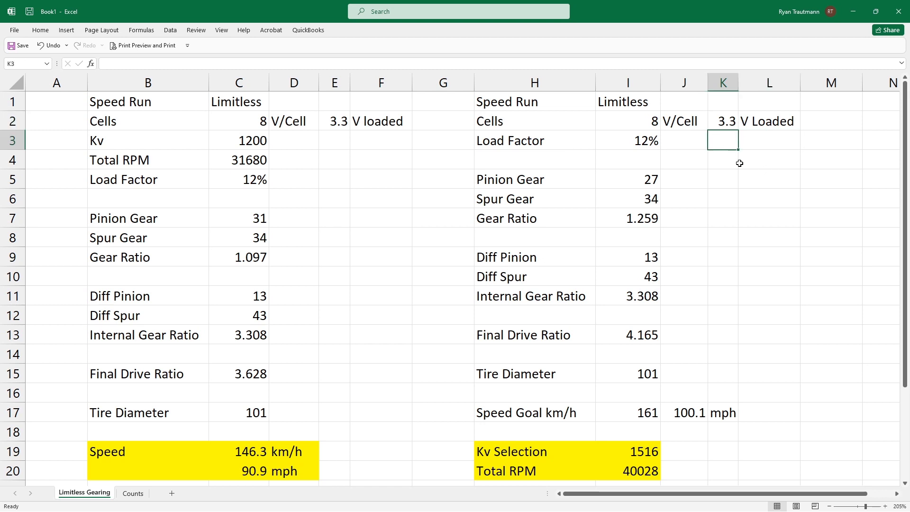
left_click_drag(724, 119, 720, 142)
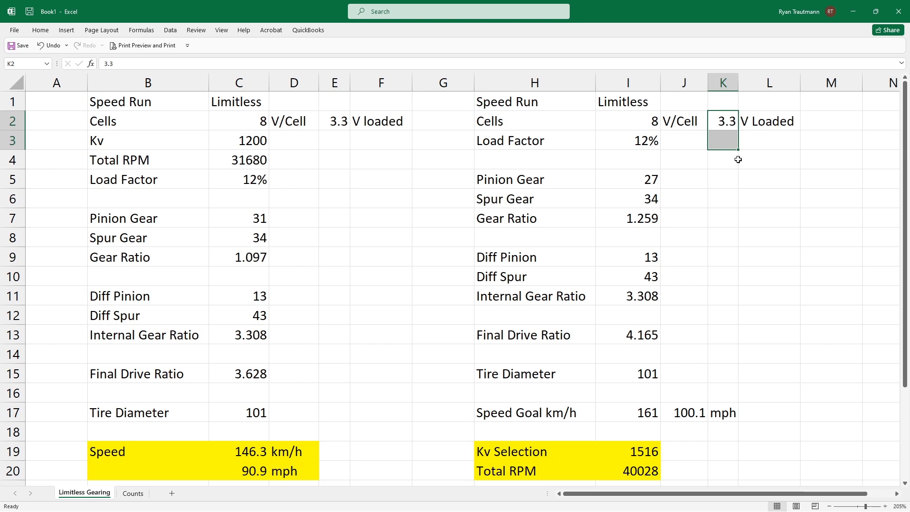
left_click(728, 121)
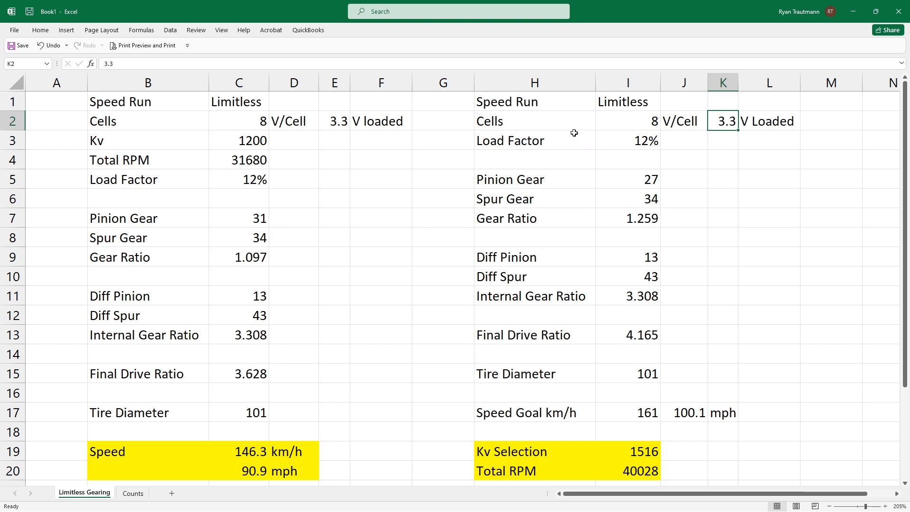
Review the load factor, pinion gear and spur gear inputs and the Gear Ratio formula in the Kv selection calculator.
left_click(541, 143)
left_click_drag(641, 141, 541, 141)
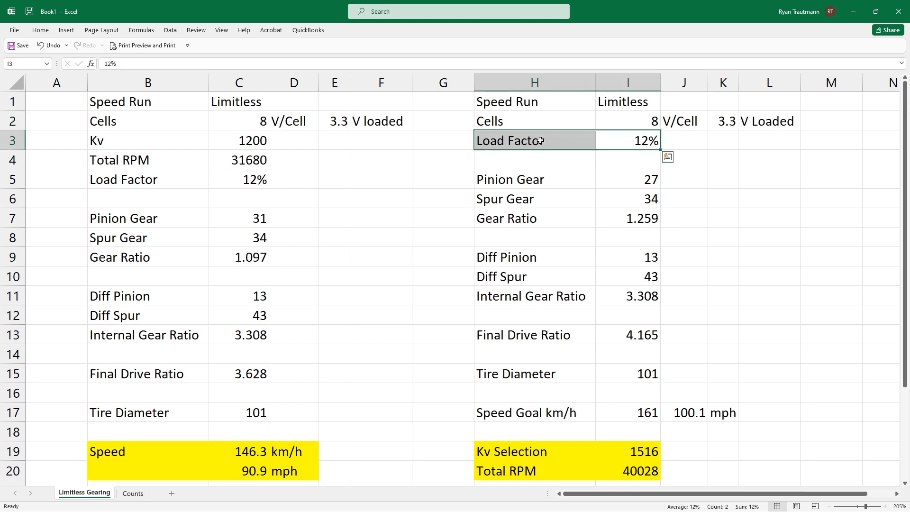
left_click(568, 162)
left_click_drag(505, 139, 616, 145)
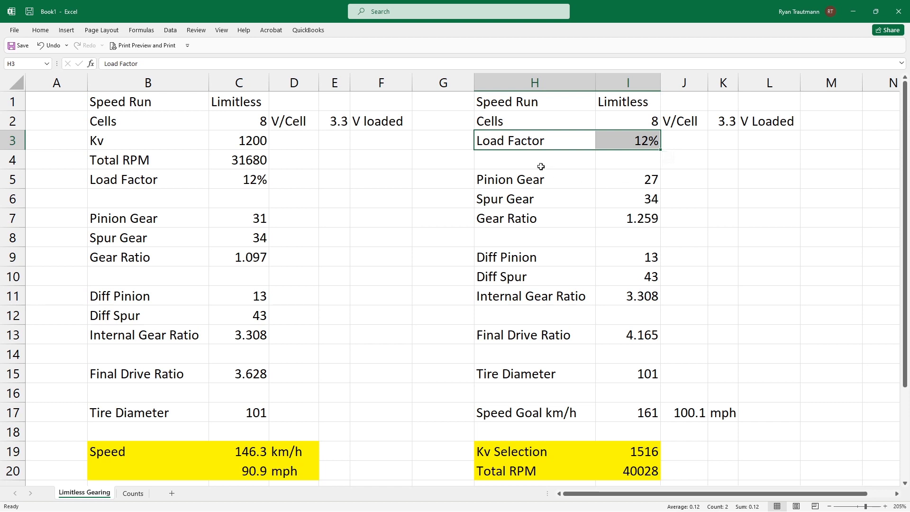
left_click_drag(532, 177, 630, 205)
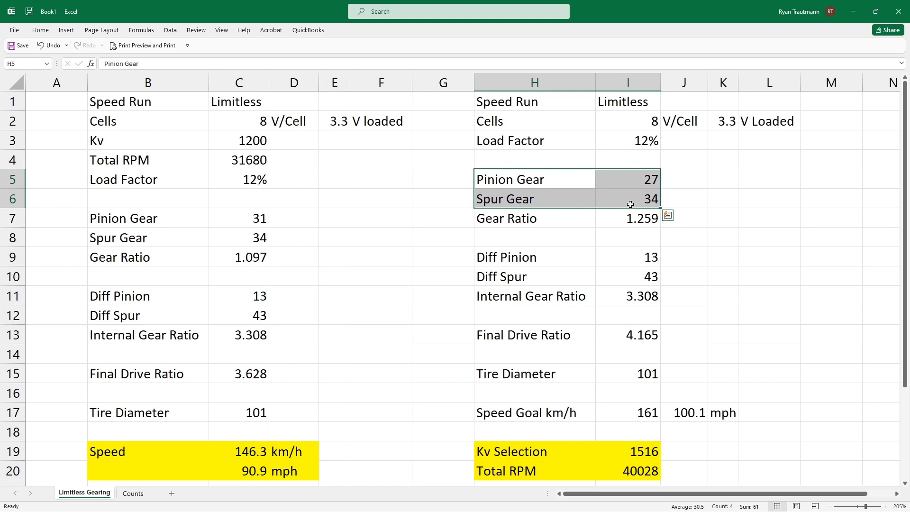
left_click(592, 185)
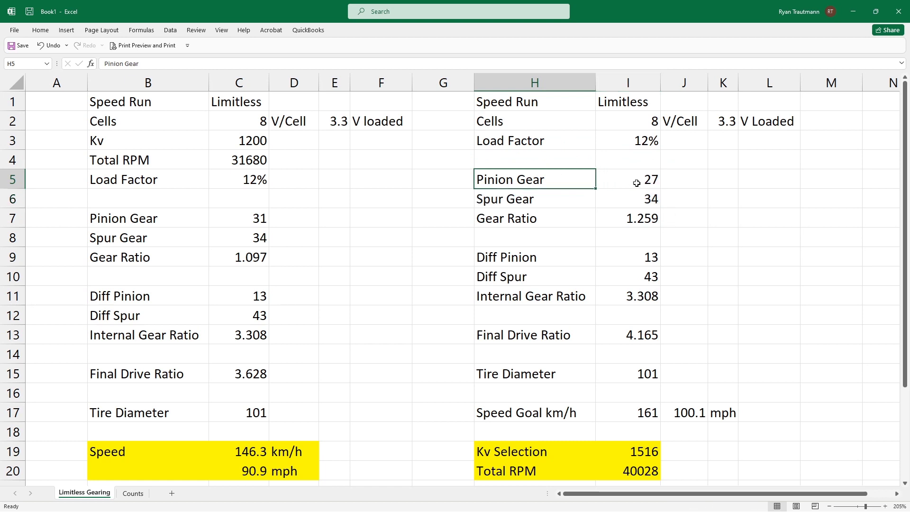
left_click(643, 180)
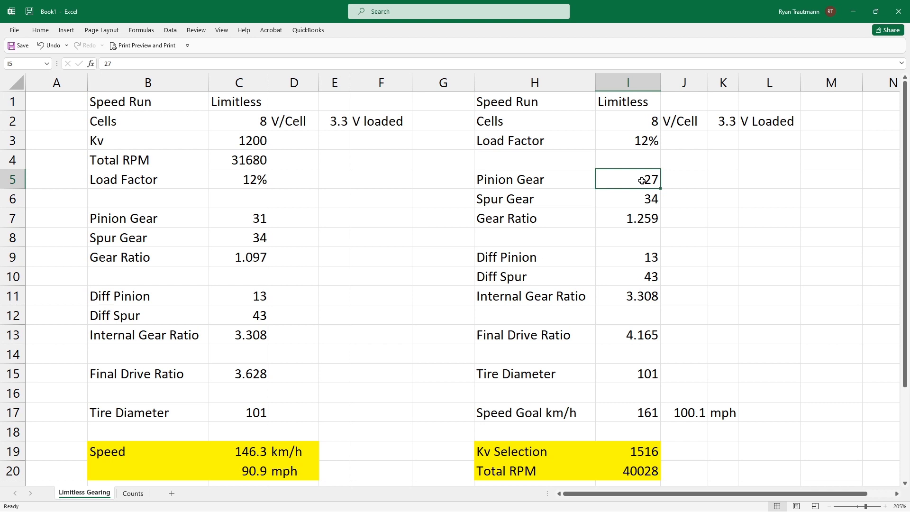
left_click(593, 199)
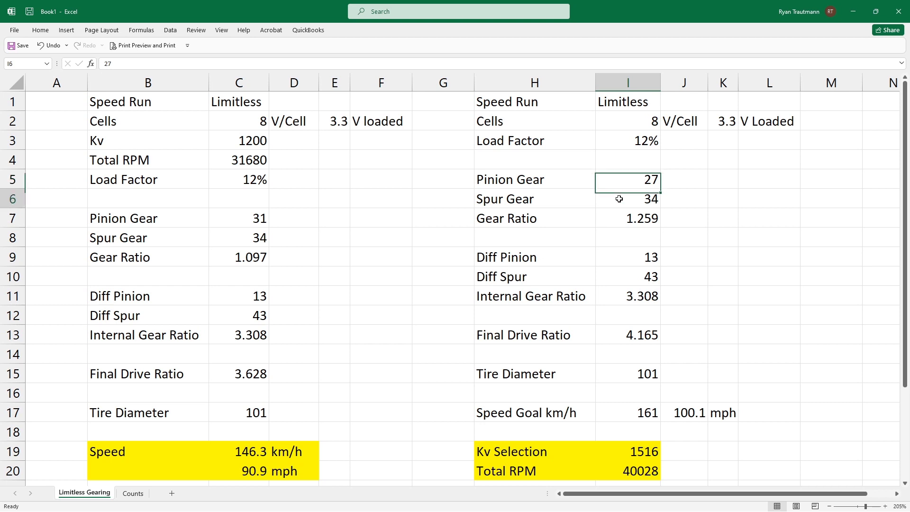
left_click(642, 203)
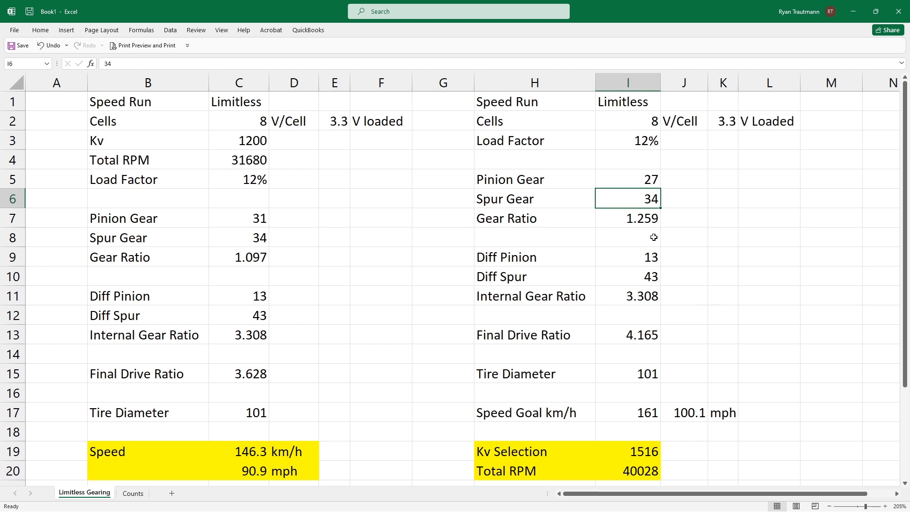
left_click(633, 217)
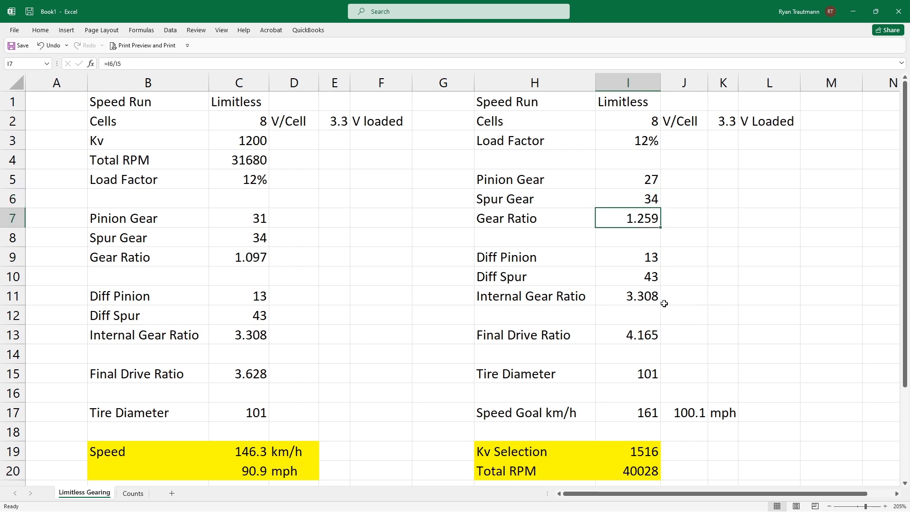
Inspect the diff pinion and diff spur inputs and the formulas for Internal Gear Ratio and Final Drive Ratio in columns H and I.
left_click_drag(508, 260, 644, 300)
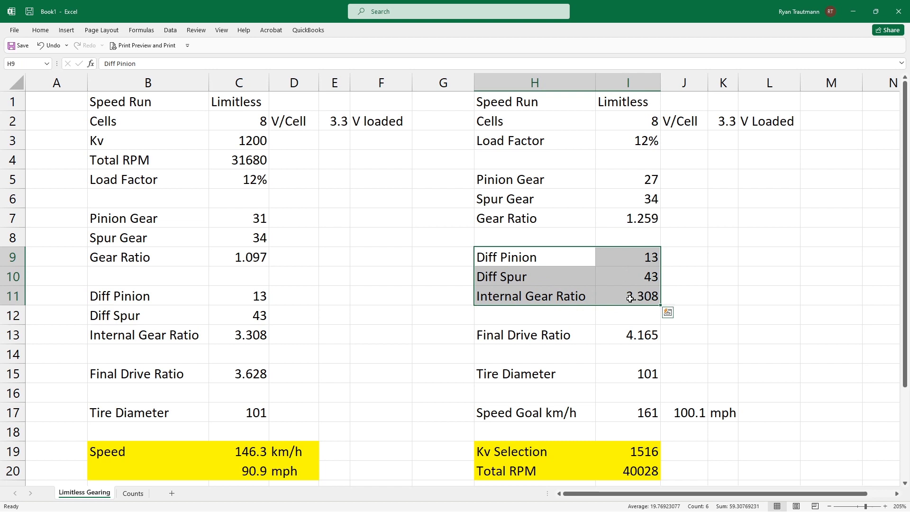
mouse_move(548, 303)
left_mouse_down()
mouse_move(647, 298)
mouse_move(562, 293)
left_mouse_up()
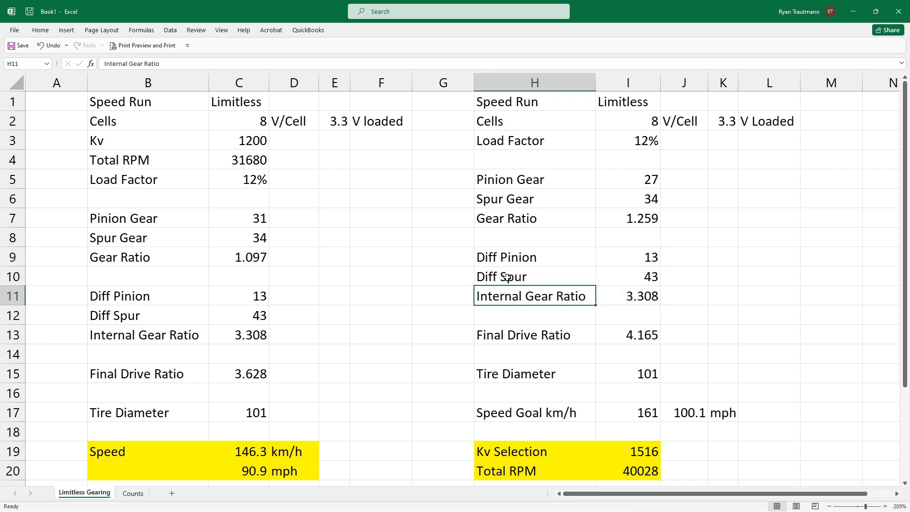
left_click_drag(507, 278, 573, 285)
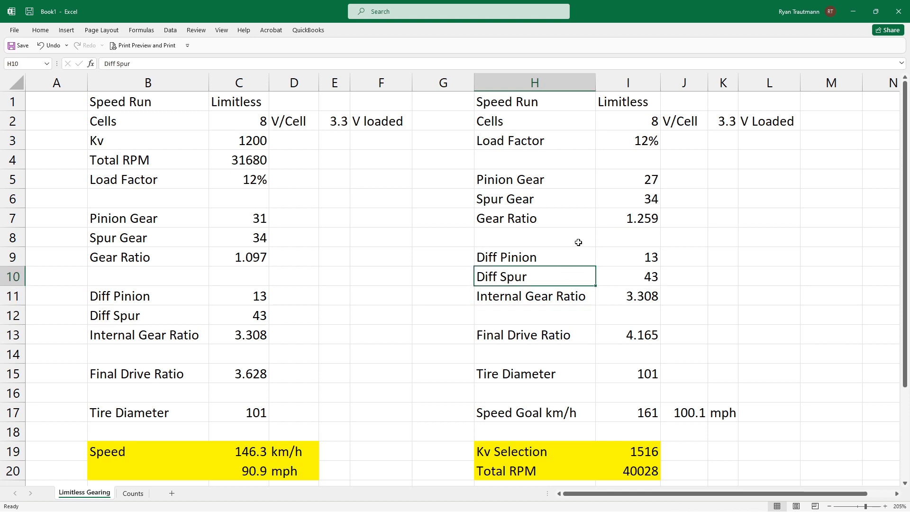
left_click(631, 282)
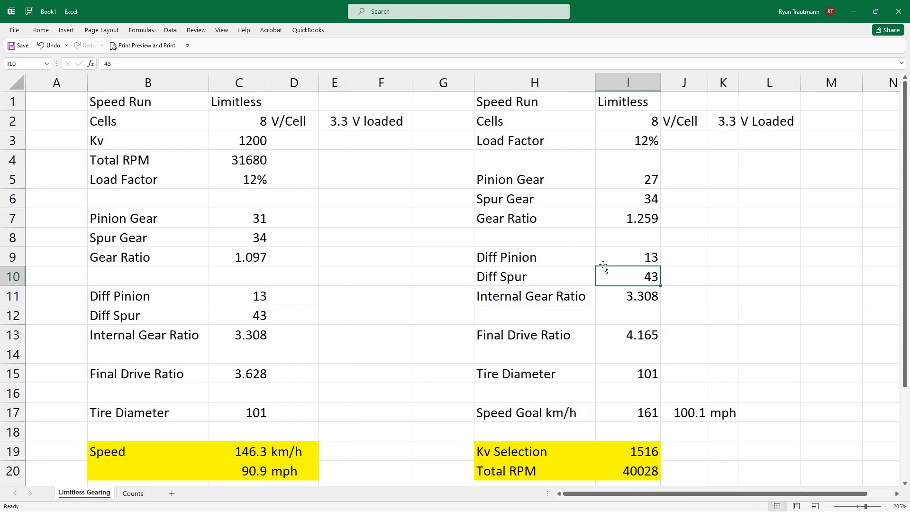
left_click(541, 255)
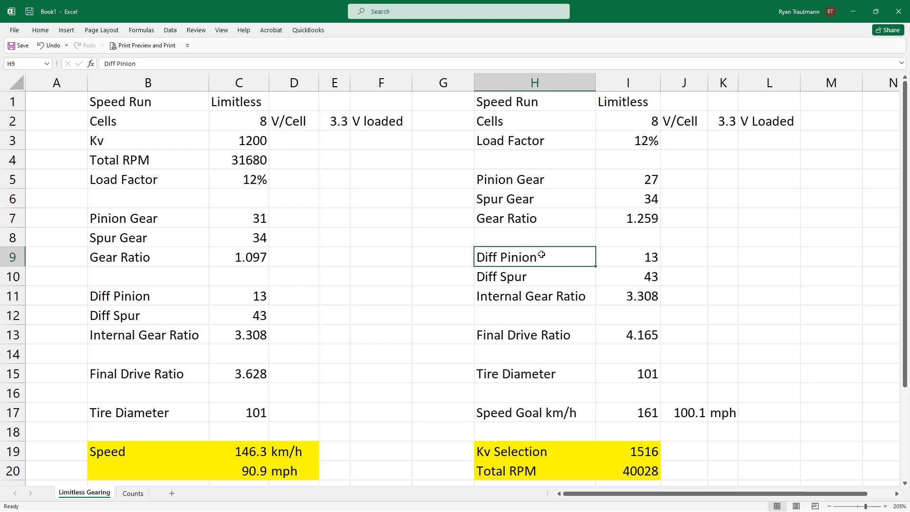
left_click(654, 260)
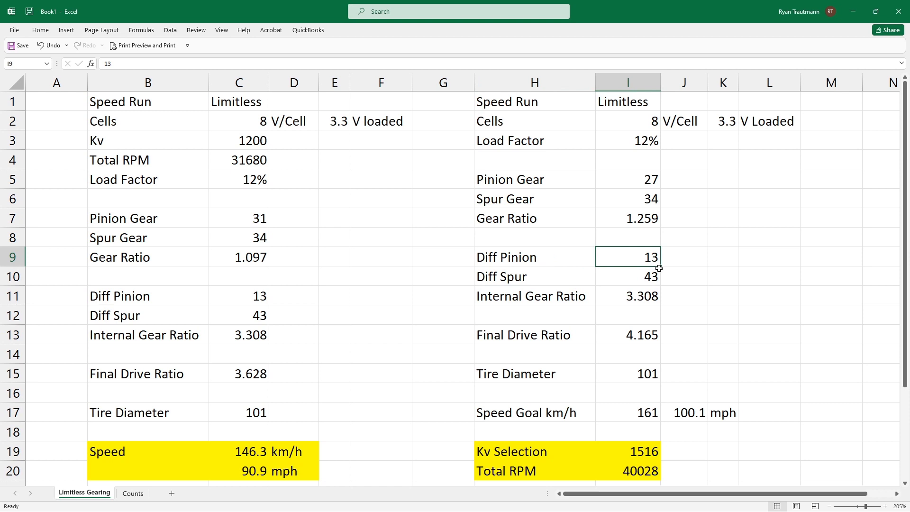
left_click(635, 306)
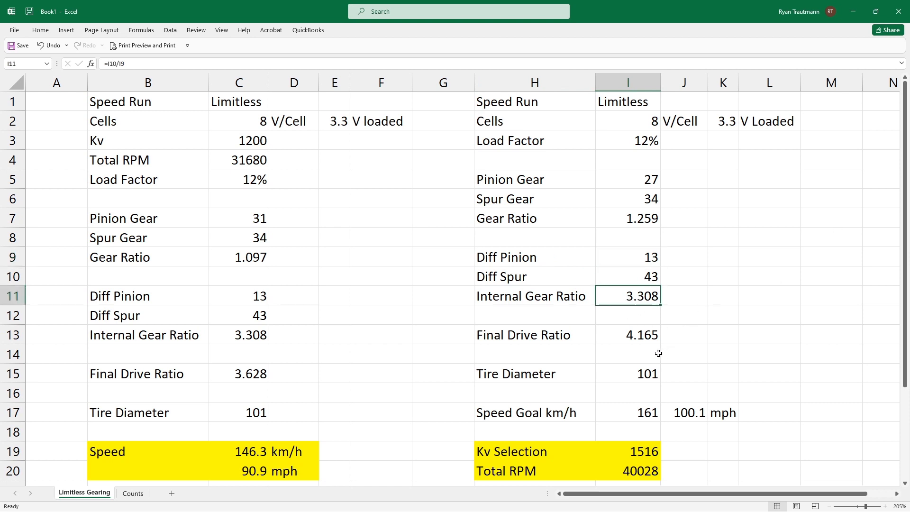
left_click_drag(524, 336, 612, 335)
left_click(528, 336)
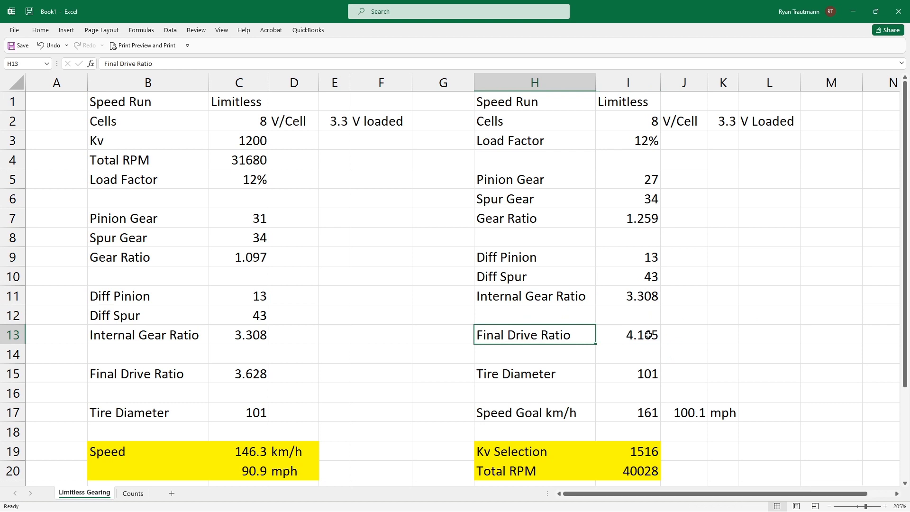
left_click(677, 339)
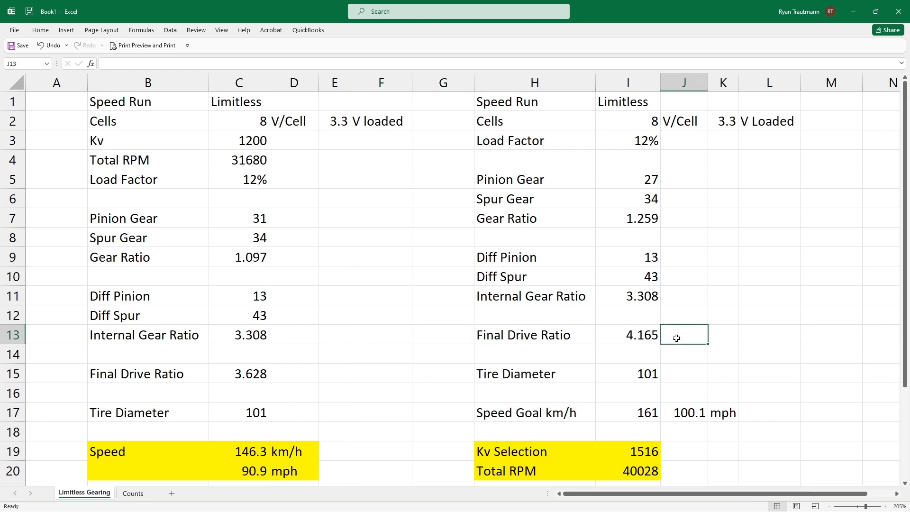
left_click(631, 337)
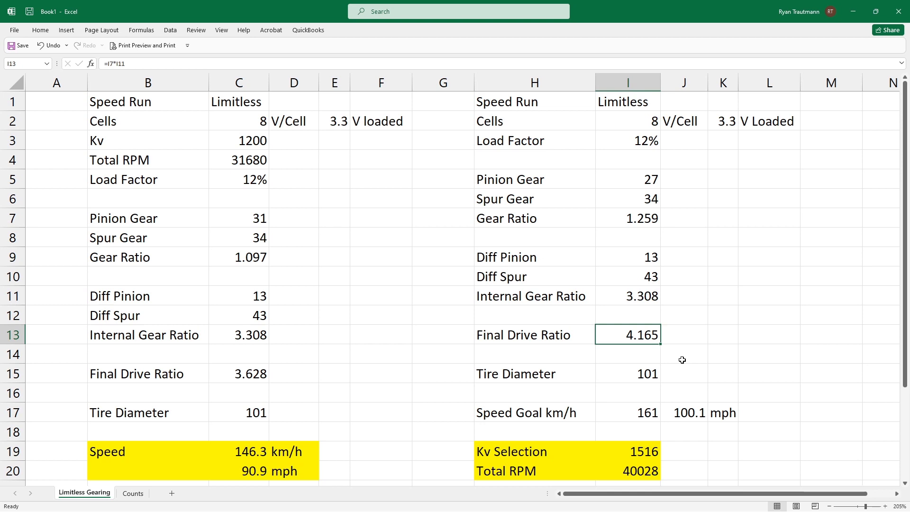
Check the tire diameter and speed goal with its mph conversion, and inspect the Kv Selection formula in cell I19.
left_click(622, 371)
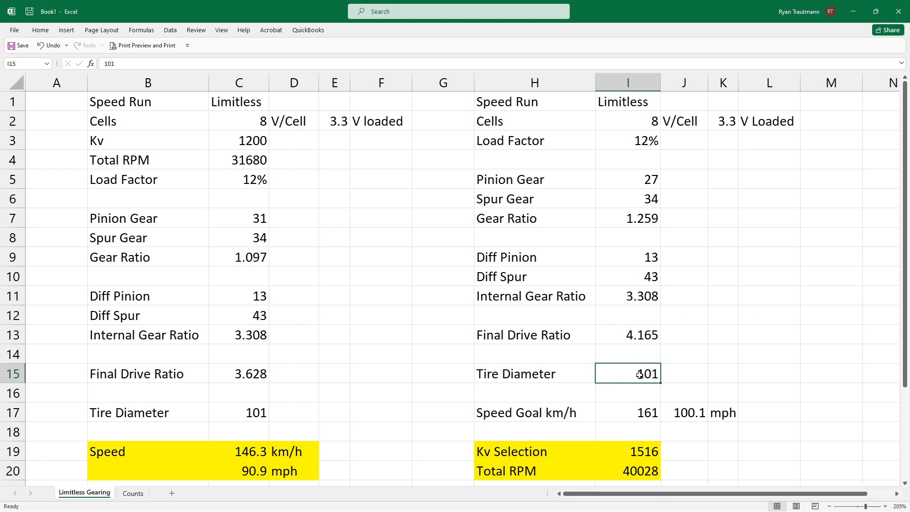
left_click_drag(506, 376, 633, 371)
left_click(625, 371)
left_click(563, 416)
left_click(619, 416)
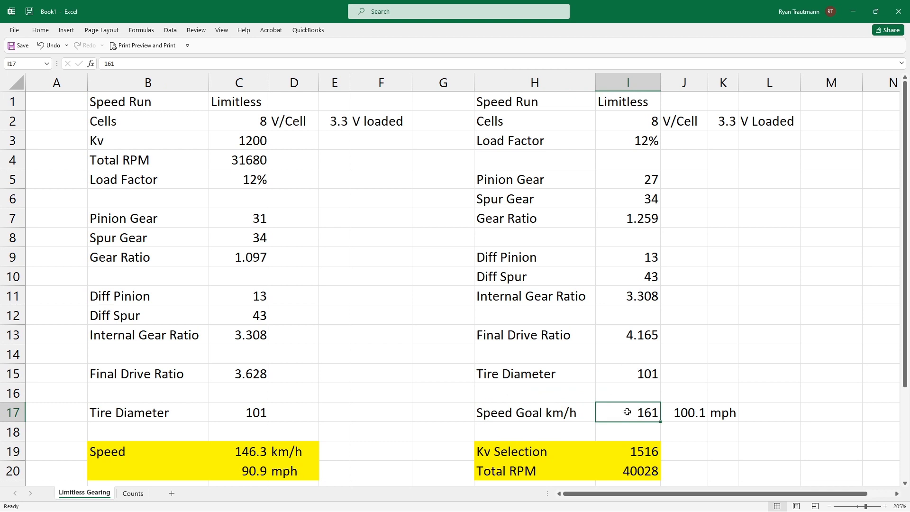
left_click(696, 413)
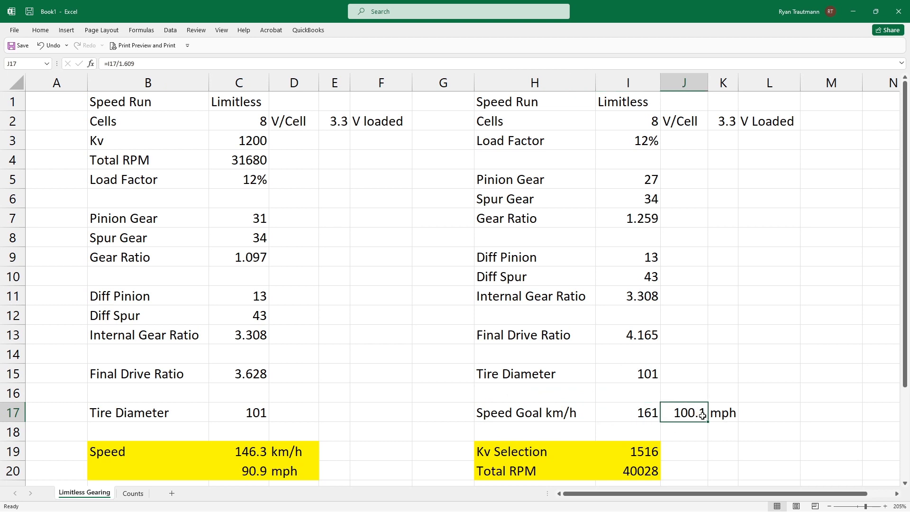
left_click(621, 416)
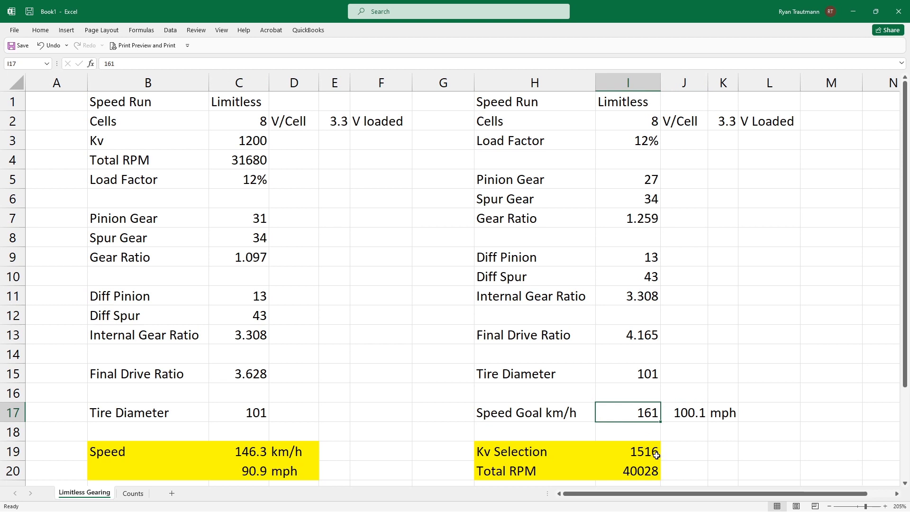
left_click(518, 453)
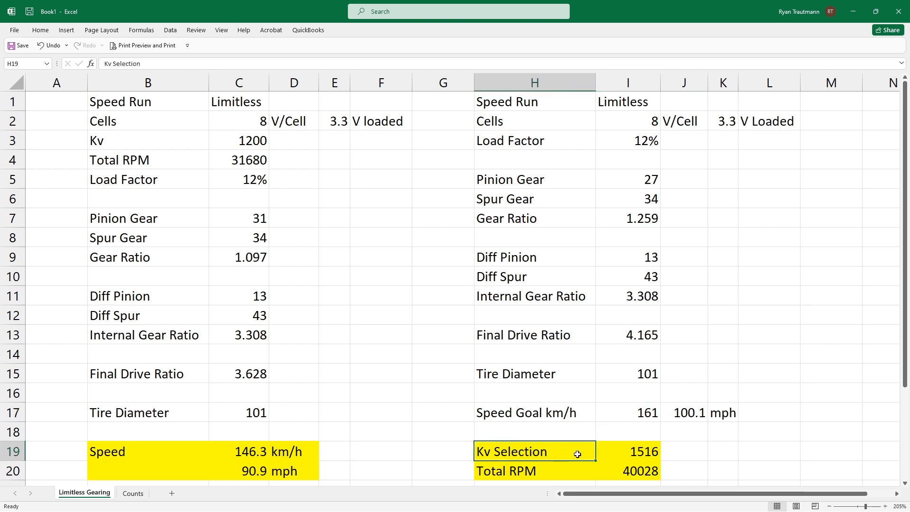
left_click(621, 454)
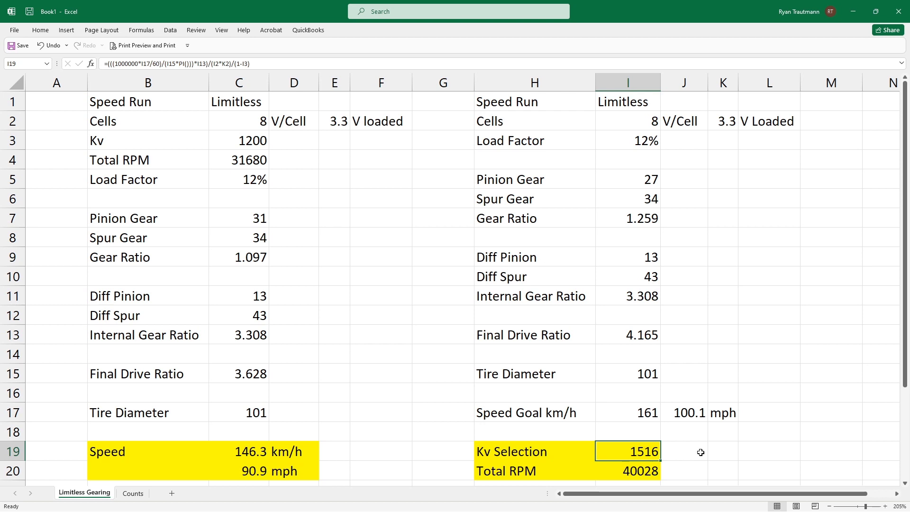
Check the Kv Selection result and the Total RPM formula in cell I20 against the pinion and spur gear inputs.
left_click_drag(517, 471, 628, 475)
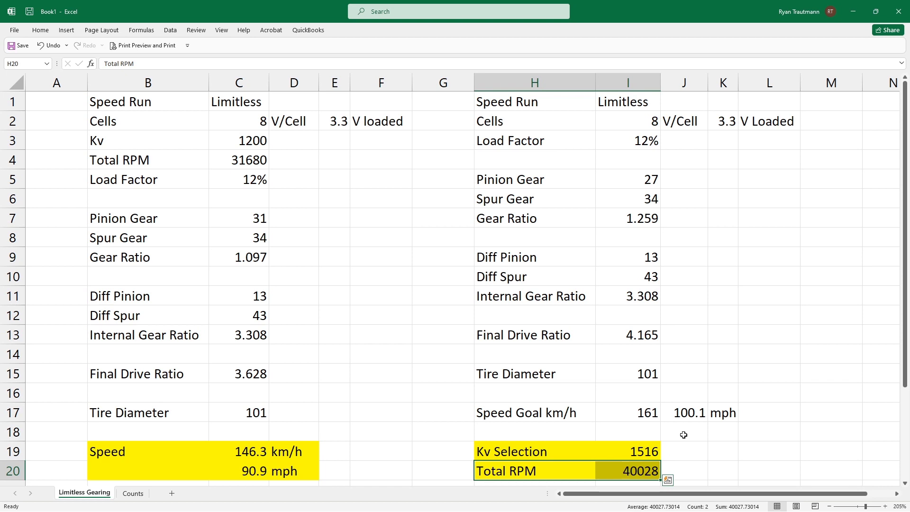
left_click(637, 454)
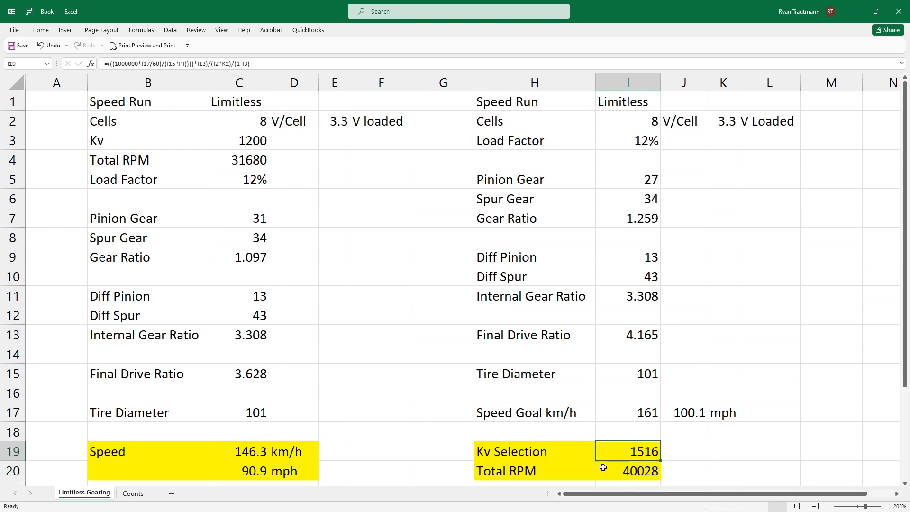
left_click(636, 470)
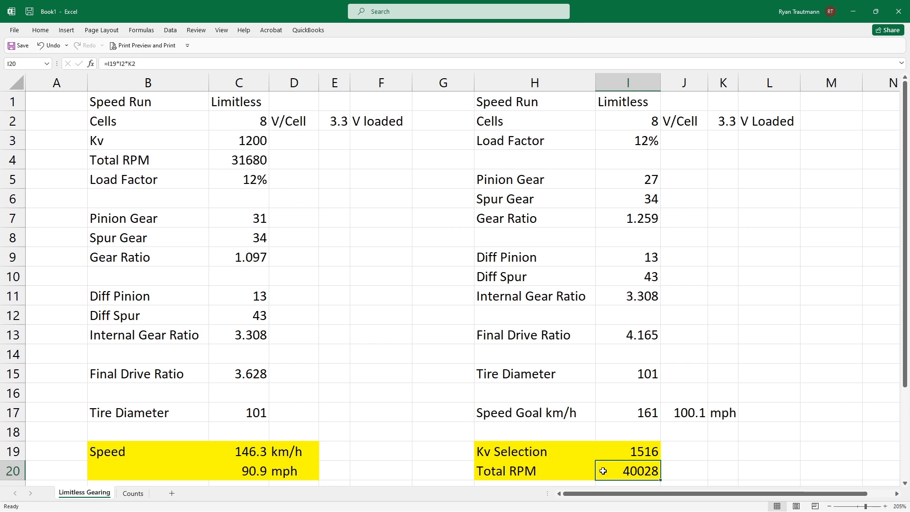
left_click(492, 196)
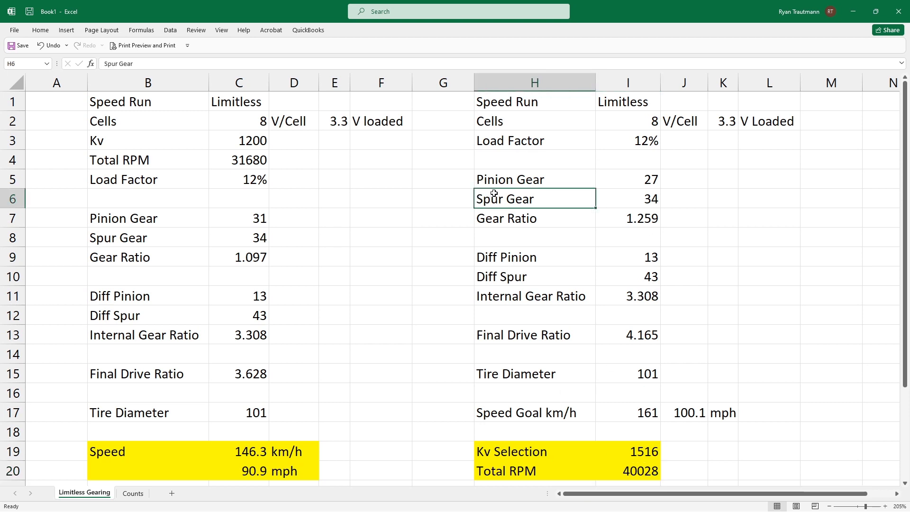
left_click(520, 179)
left_click(635, 454)
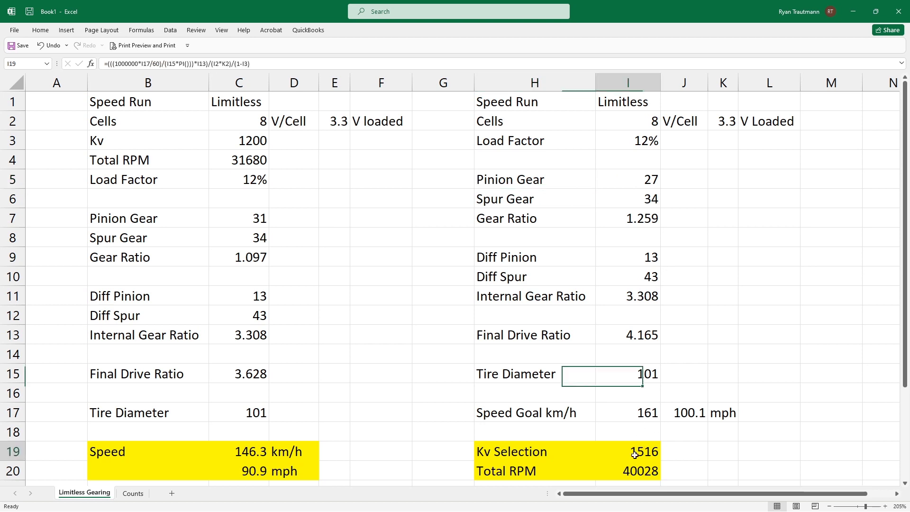
left_click_drag(635, 455, 536, 471)
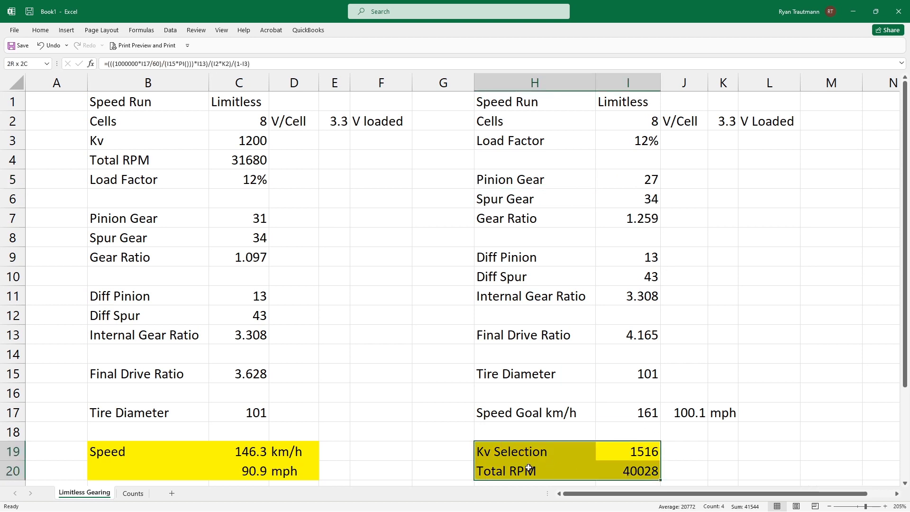
Set the pinion gear to 20 and the spur gear to 41 in the Kv selection calculator.
left_click(631, 185)
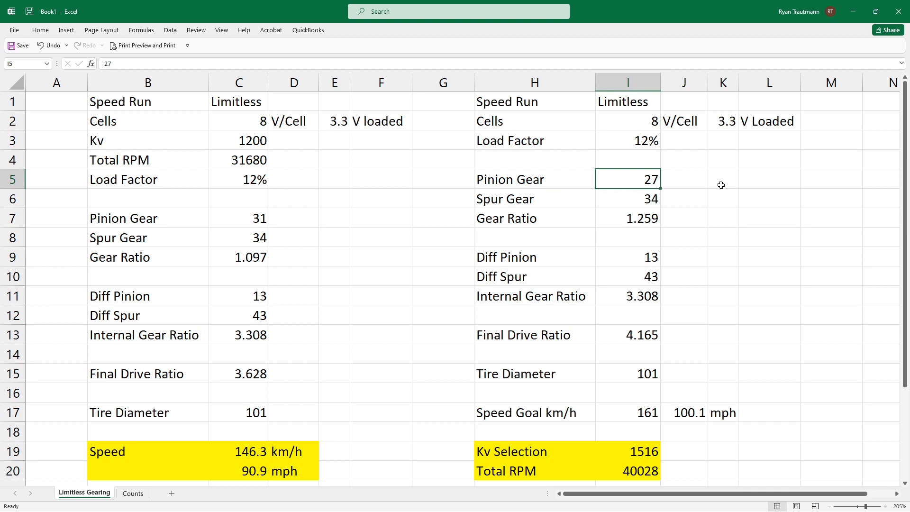
type("20")
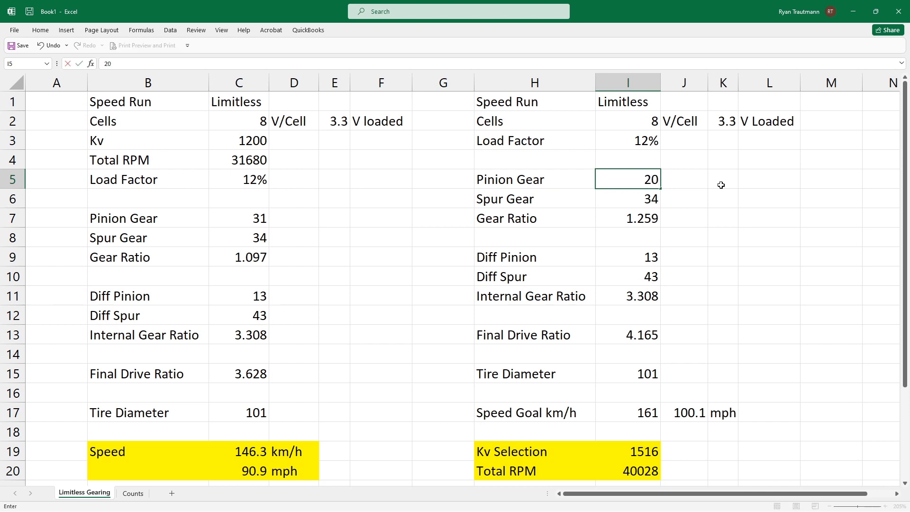
key("Return")
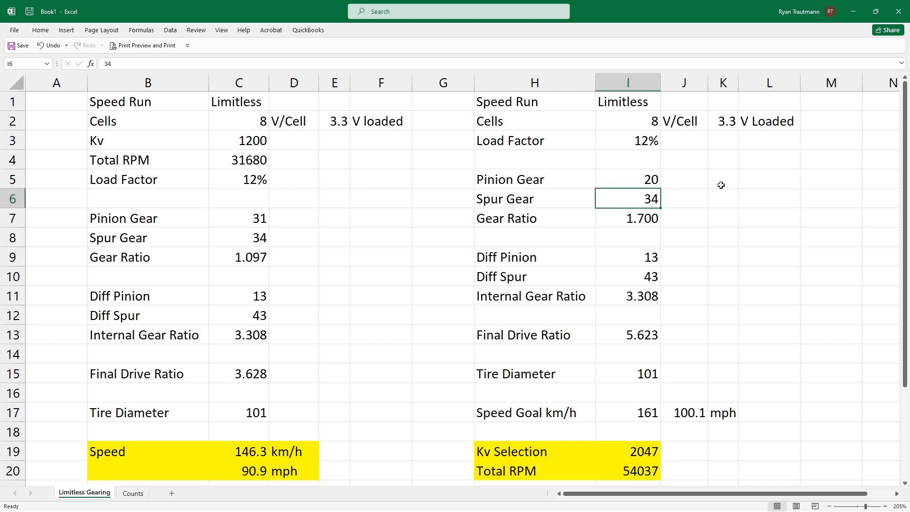
type("41")
key("Return")
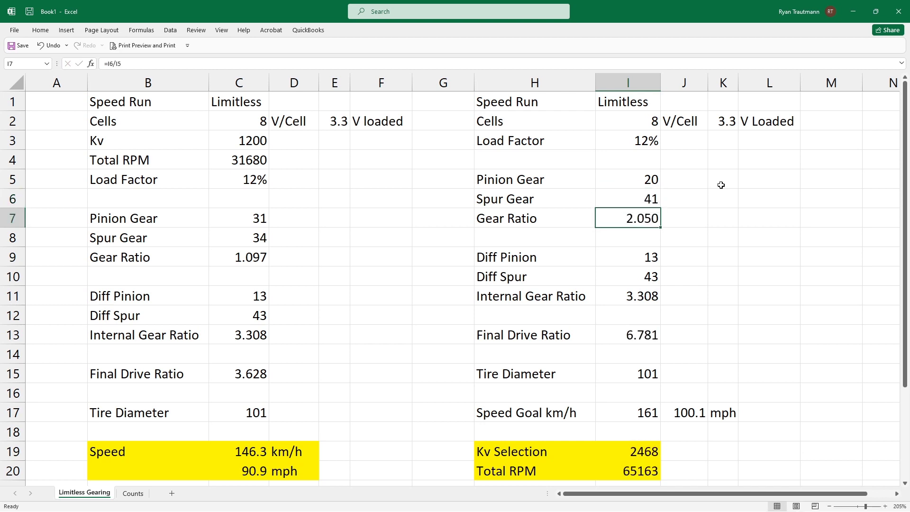
Check the recalculated Kv Selection and Total RPM for the 20/41 gearing.
left_click(642, 453)
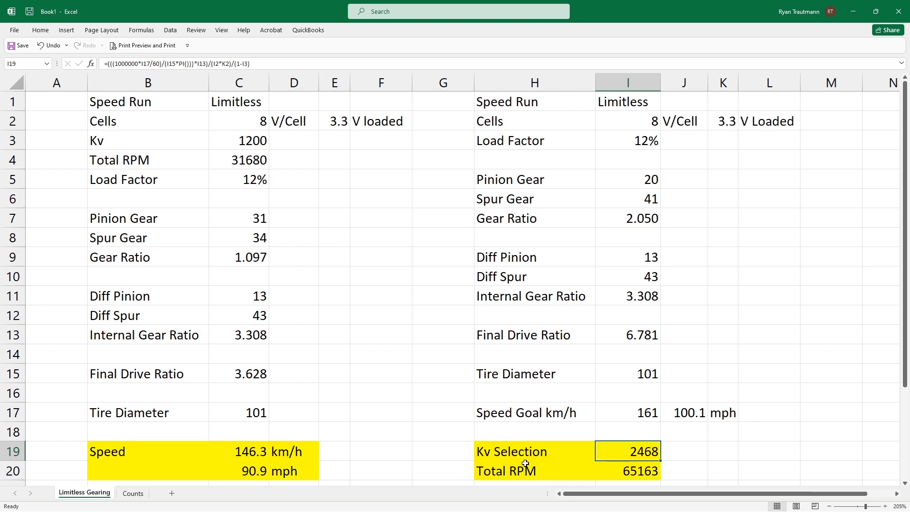
left_click(588, 474)
left_click(626, 474)
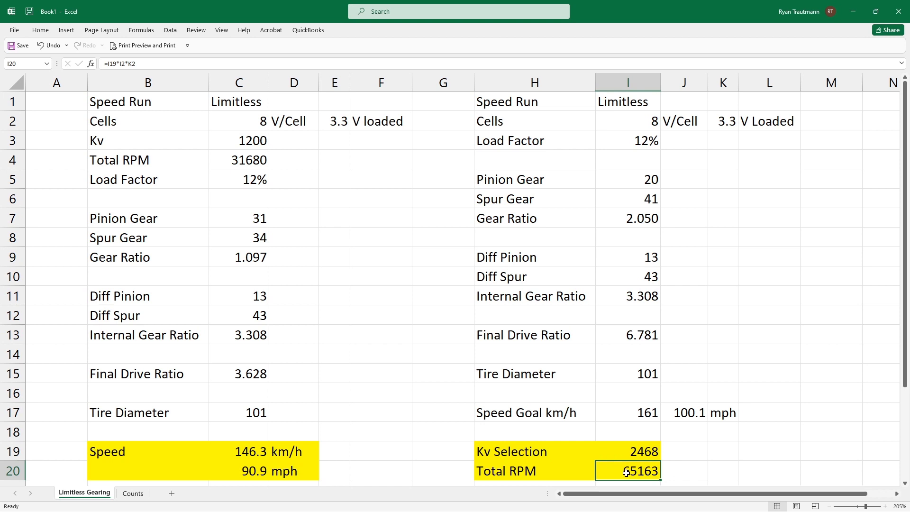
mouse_move(626, 474)
left_mouse_down()
mouse_move(532, 457)
mouse_move(634, 477)
left_mouse_up()
Undo the last pinion and spur gear changes in the Kv selection calculator and recheck Kv Selection.
key("ctrl+z")
key("ctrl+z")
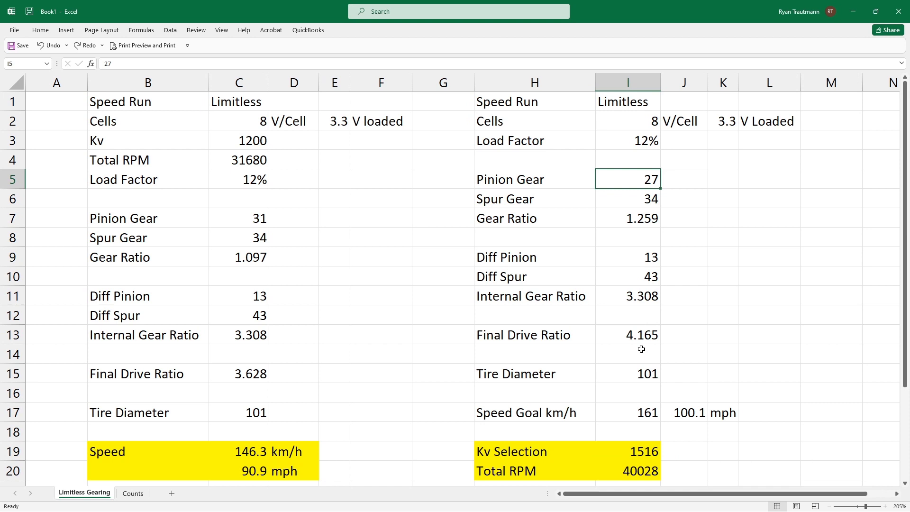
left_click(646, 454)
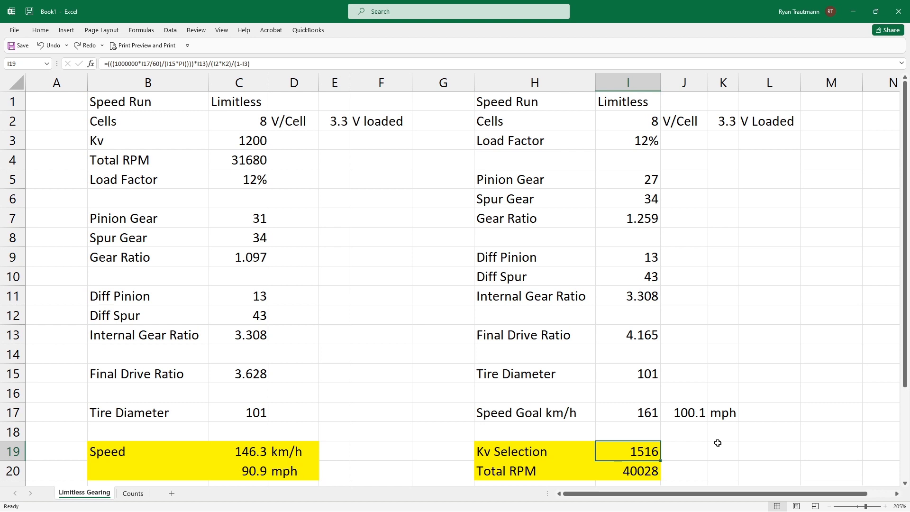
Set the spur gear to 39 and the pinion gear to 22 in the Kv selection calculator.
left_click(633, 179)
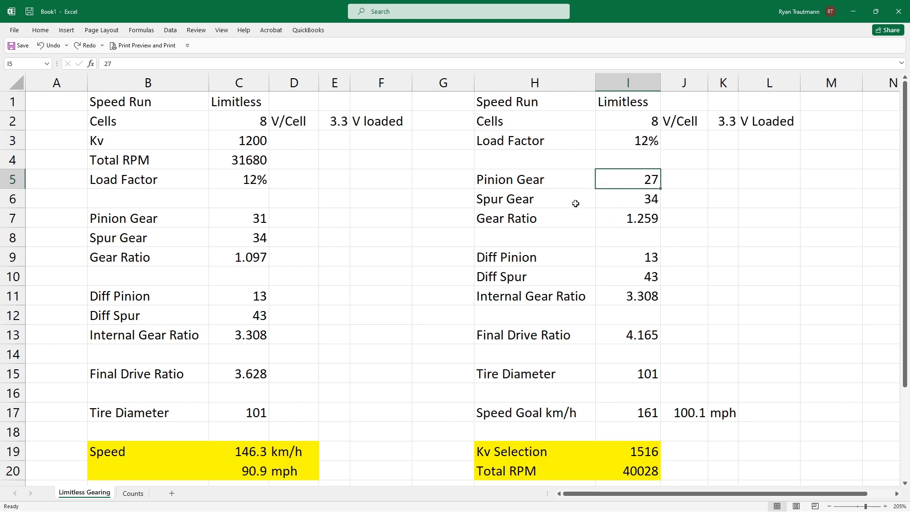
left_click(647, 198)
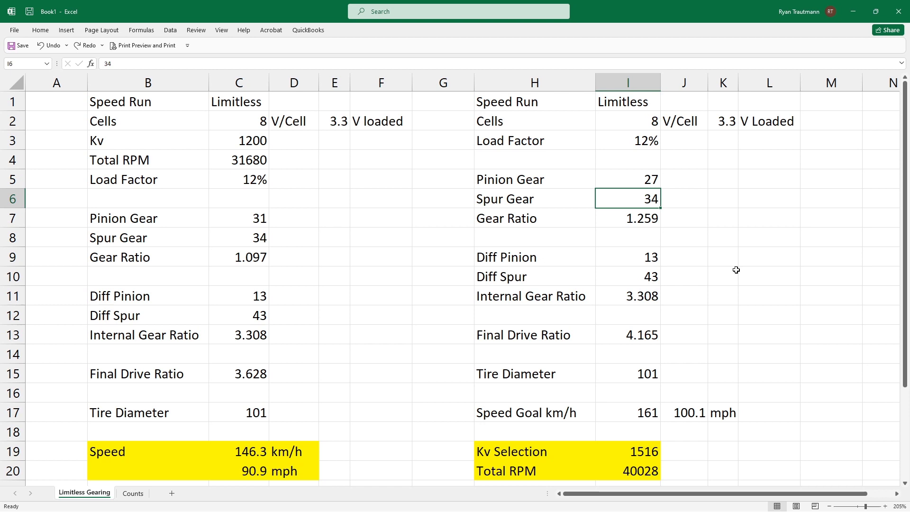
type("39")
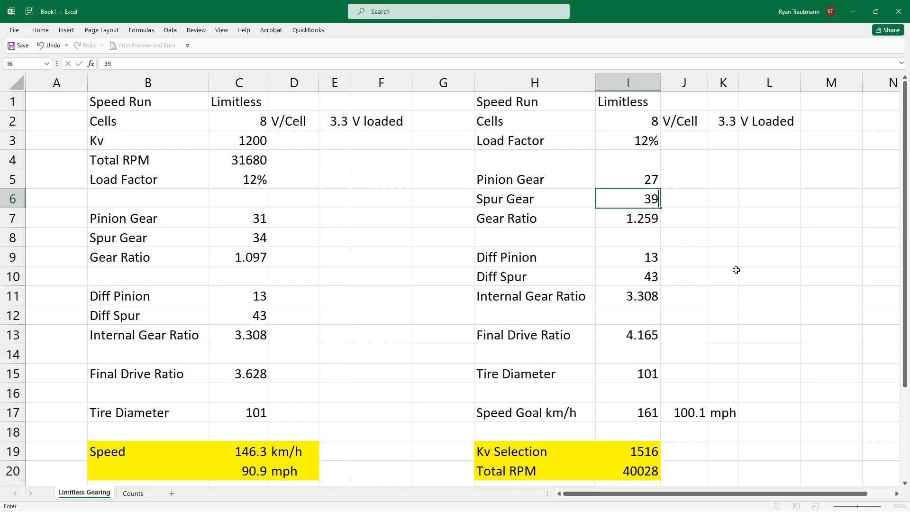
key("Up")
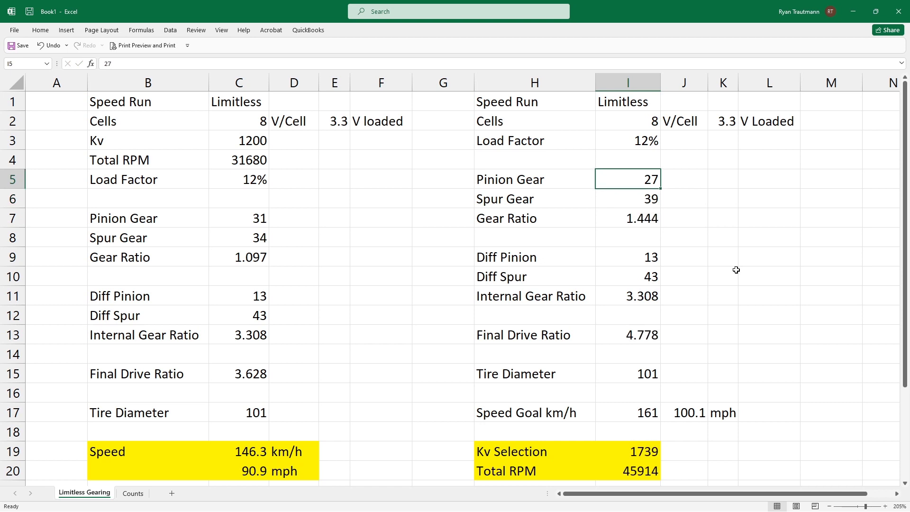
type("22")
key("Return")
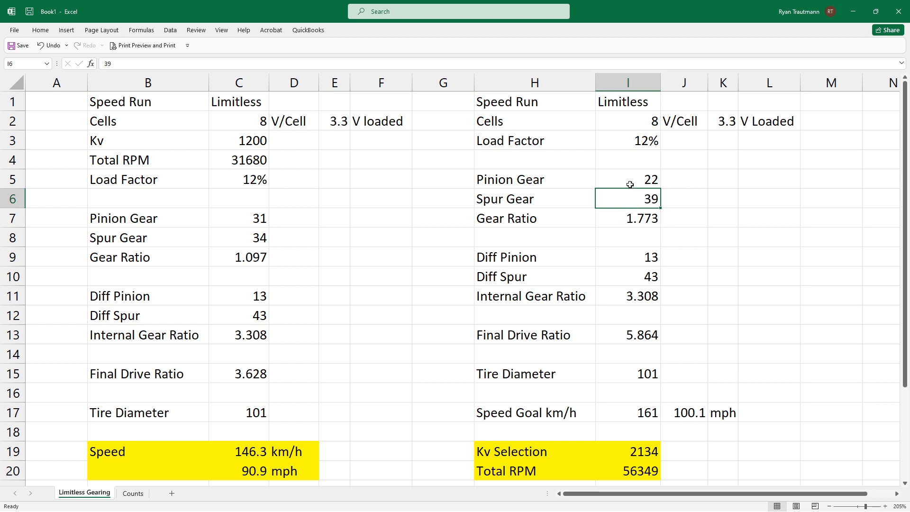
Compare the 22/39 gearing with the Kv Selection and Total RPM it requires in rows 19 and 20.
left_click_drag(630, 184, 630, 195)
scroll(647, 322, "down", 2)
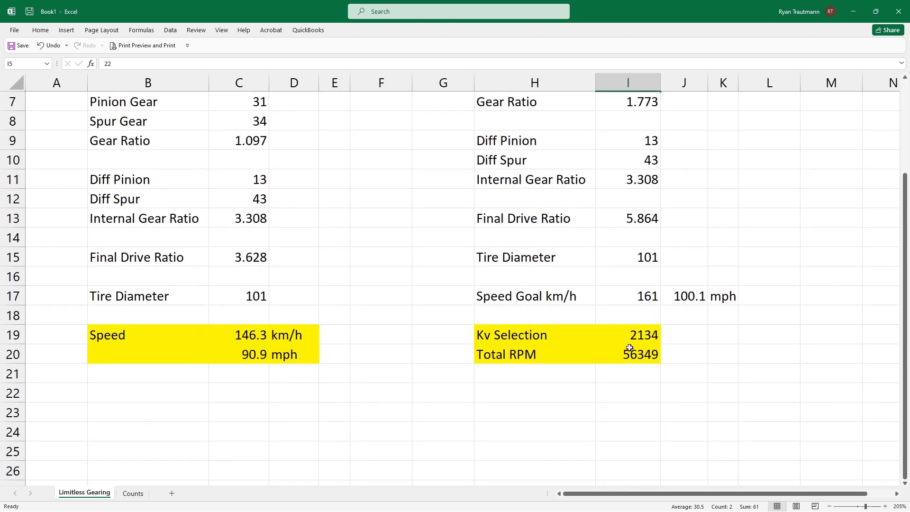
scroll(630, 347, "up", 2)
left_click_drag(544, 451, 643, 454)
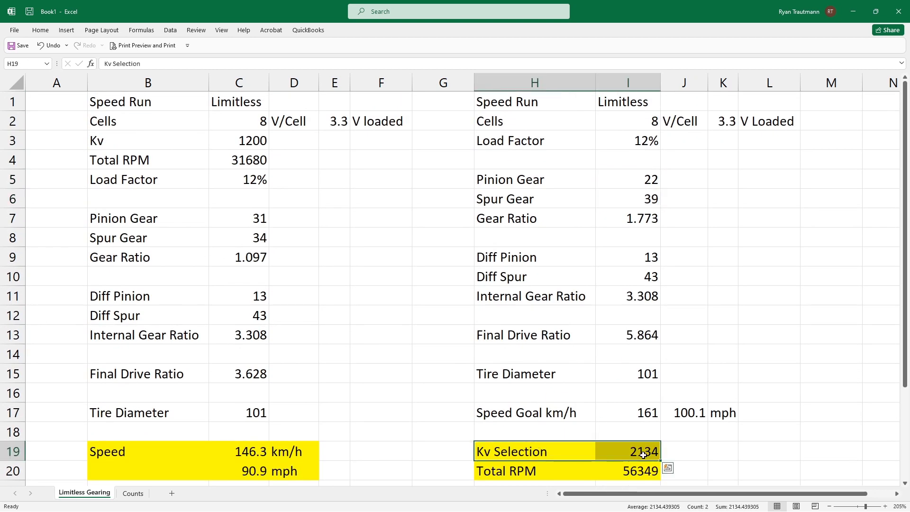
left_click(700, 454)
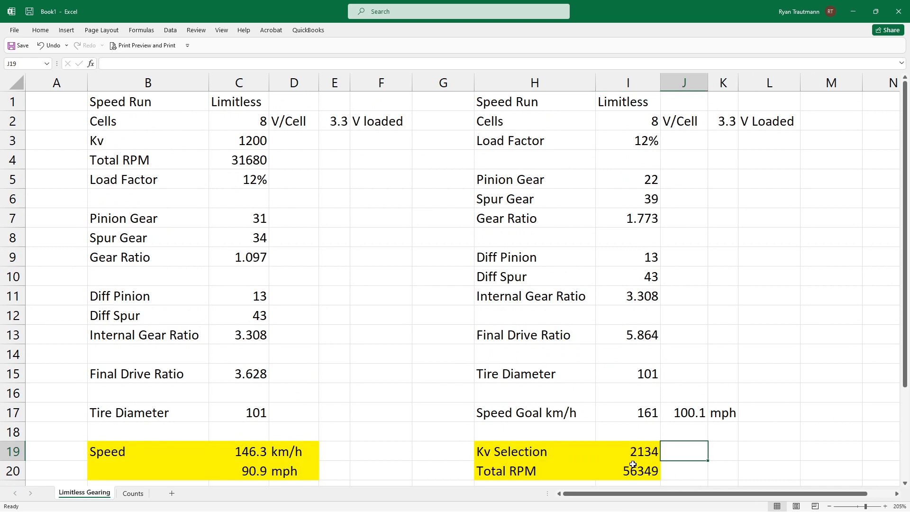
left_click(579, 457)
left_click(623, 452)
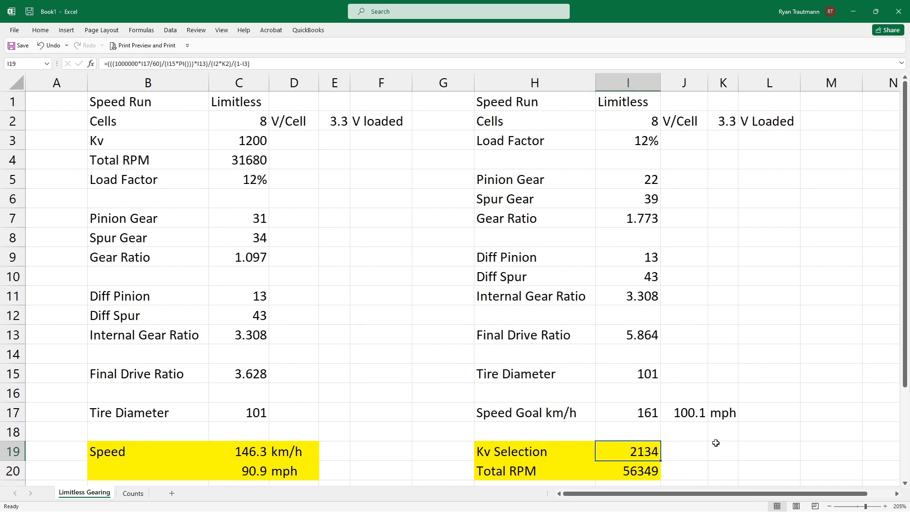
left_click(623, 470)
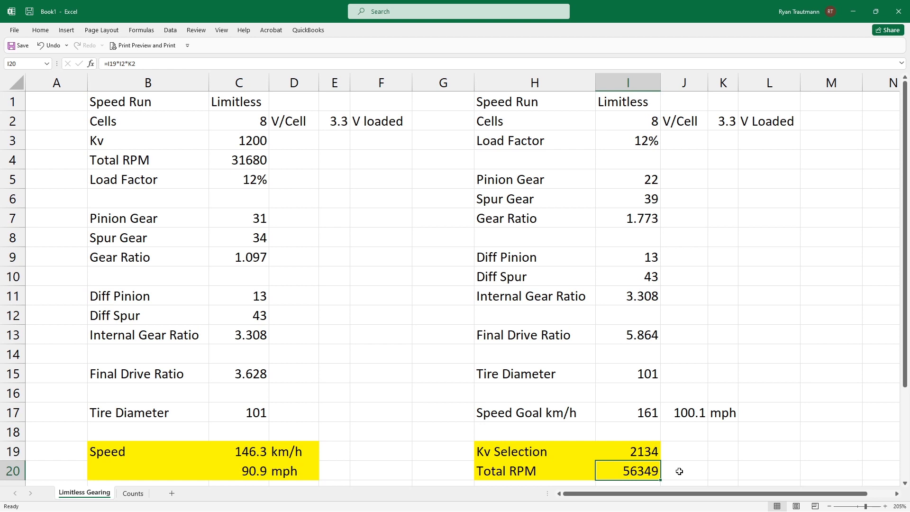
Set both the pinion gear and the spur gear to 34 in the Kv selection calculator.
left_click(621, 184)
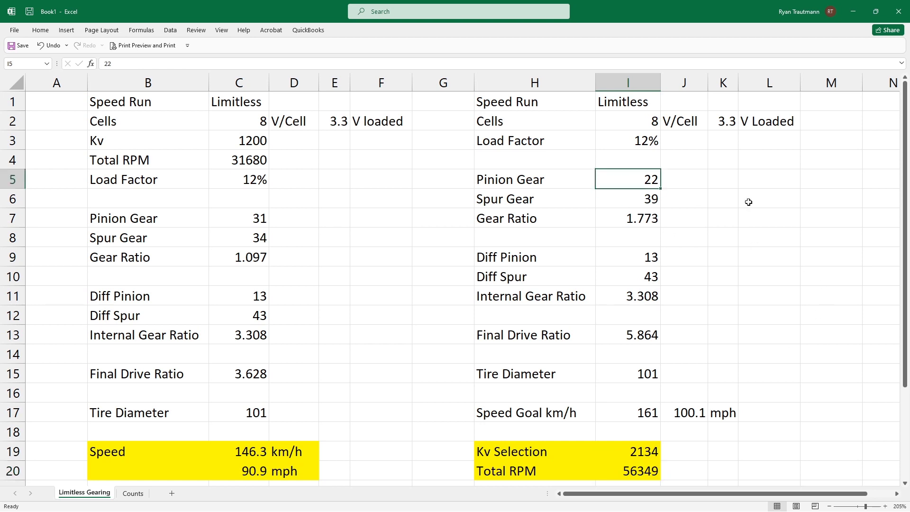
type("34")
key("Return")
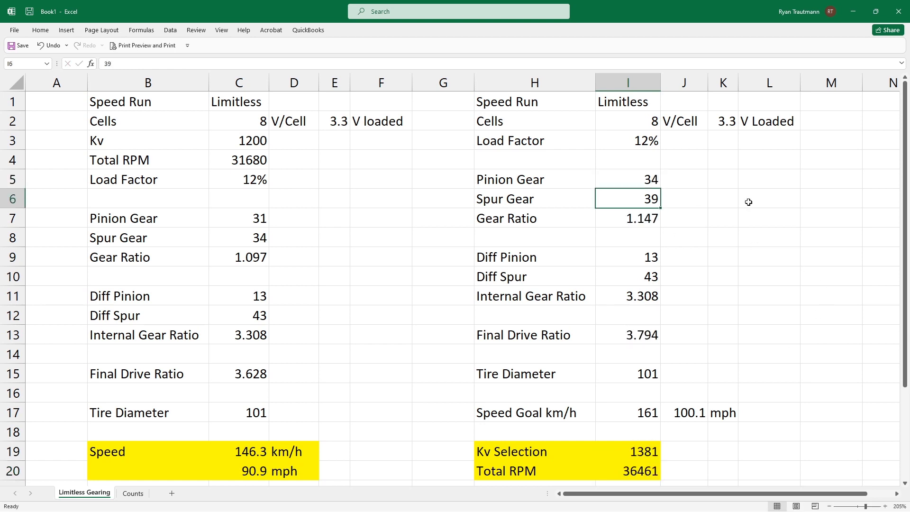
type("34")
key("Return")
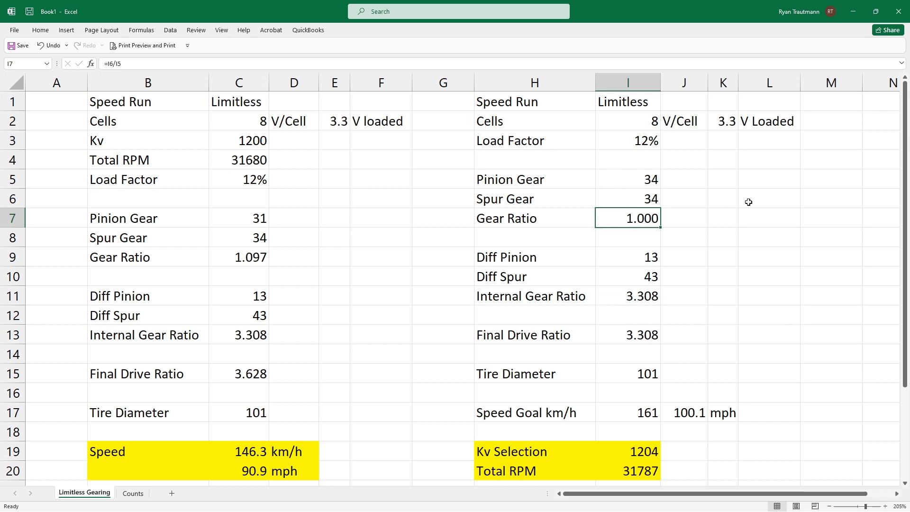
Review the Kv Selection for the 34/34 gearing together with the pinion, spur and speed goal rows.
left_click(625, 451)
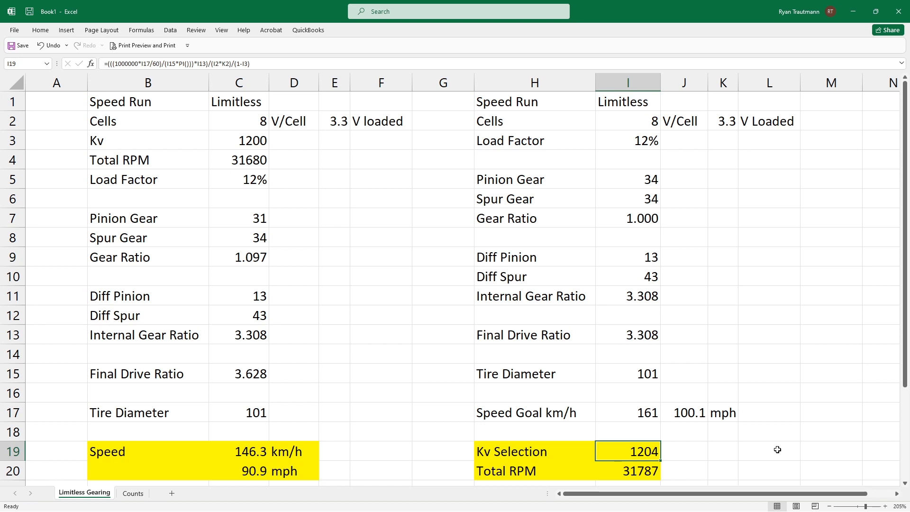
left_click_drag(573, 444, 620, 443)
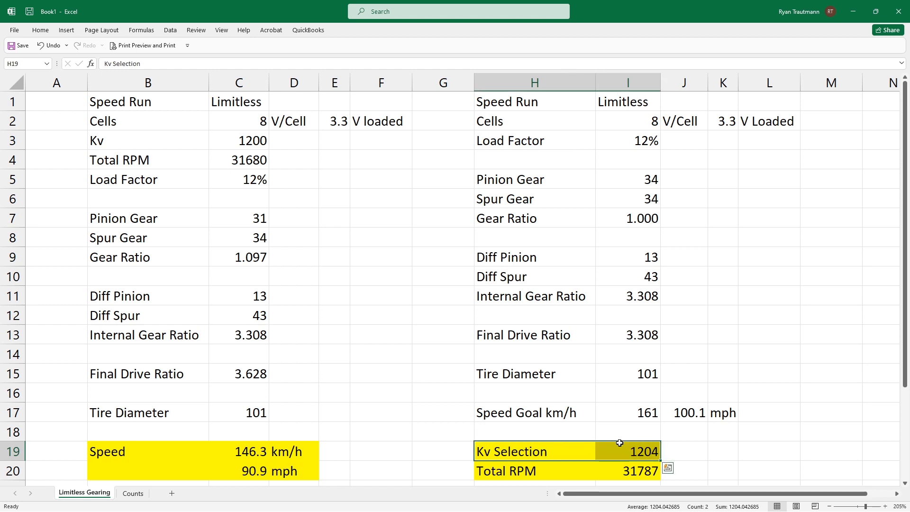
left_click_drag(515, 176, 626, 179)
left_click_drag(551, 197, 625, 198)
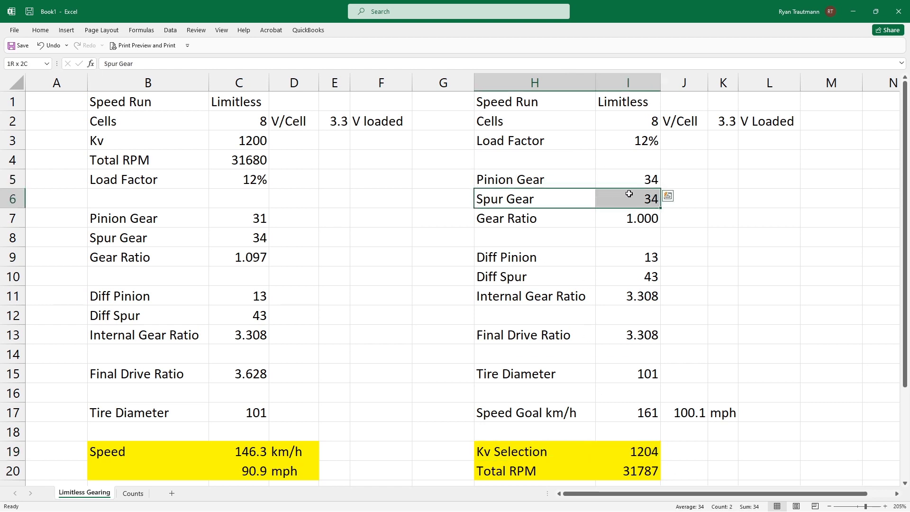
left_click(622, 184)
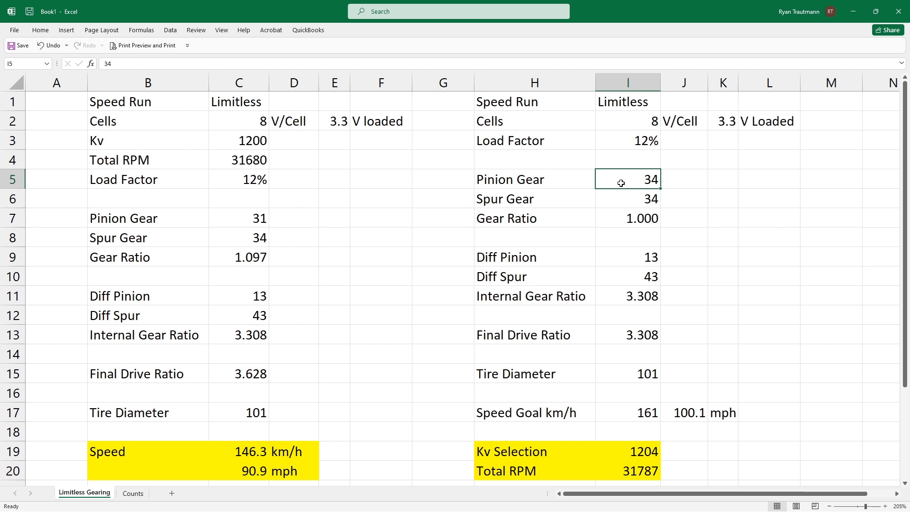
left_click_drag(569, 411, 735, 417)
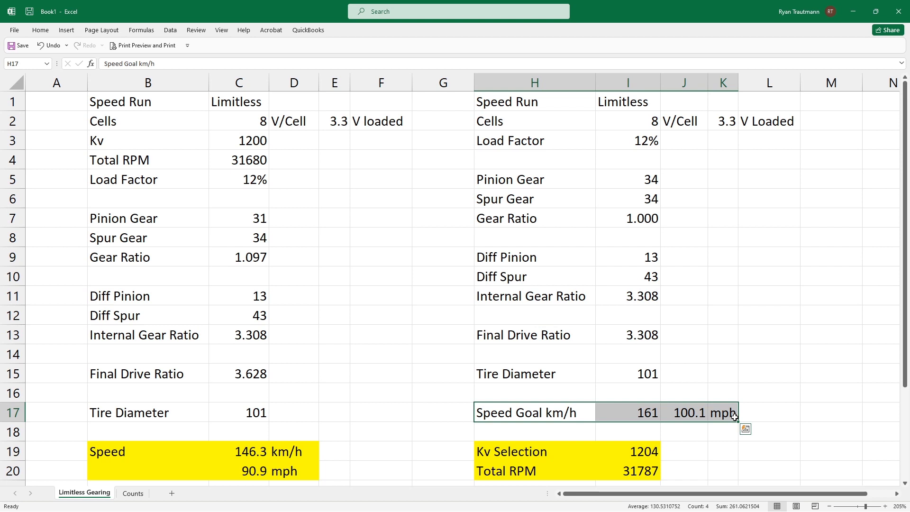
left_click(380, 256)
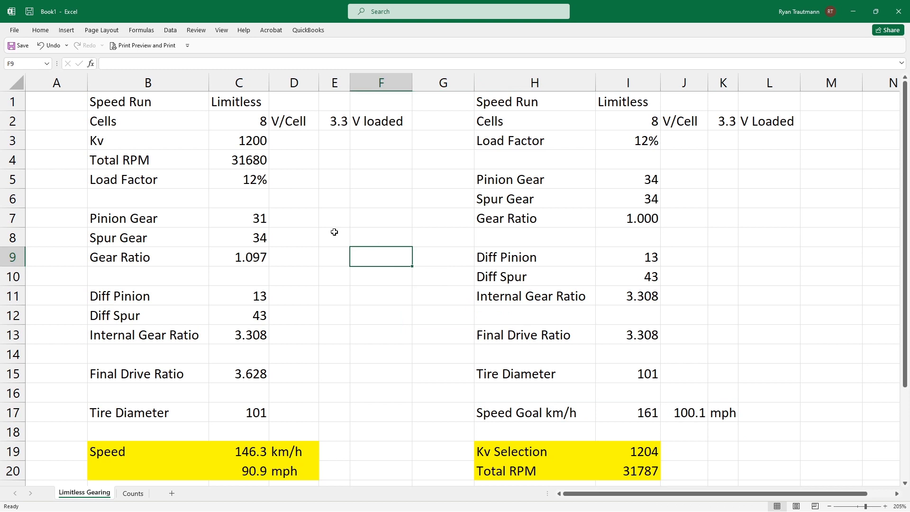
Set the motor Kv in the speed calculator's cell C3 to 1500.
left_click(238, 141)
type("1500")
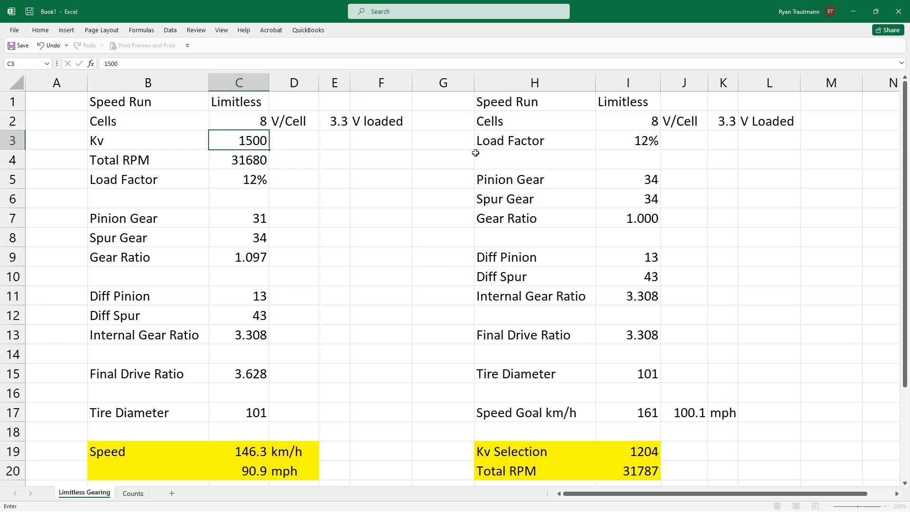
key("Return")
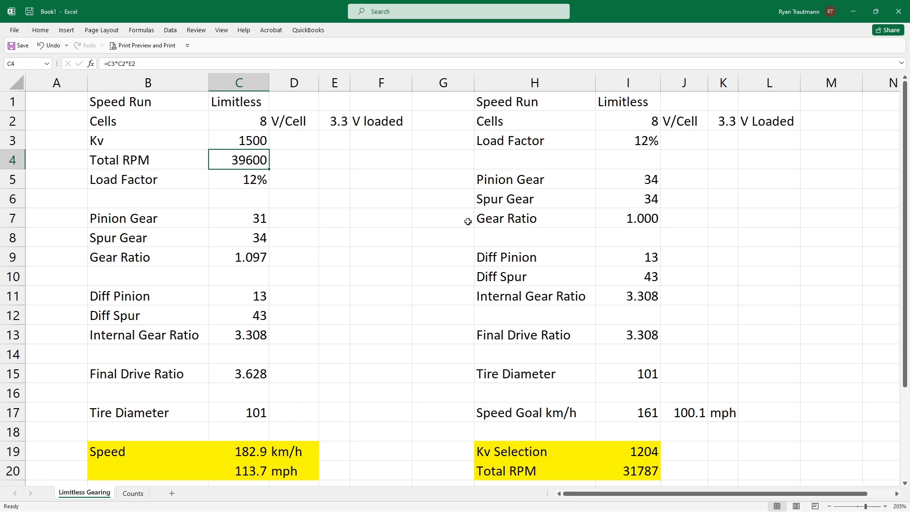
Set the speed calculator's pinion gear in cell C7 to 27 teeth.
left_click(265, 216)
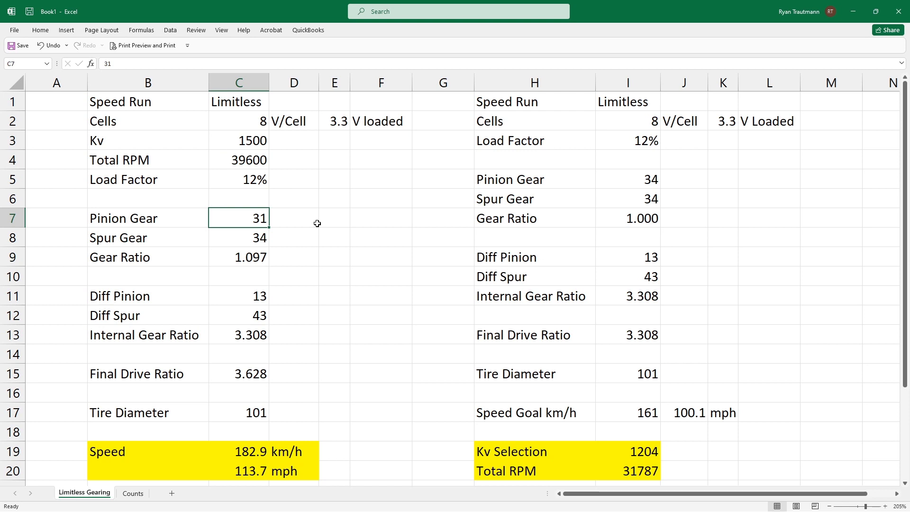
type("27")
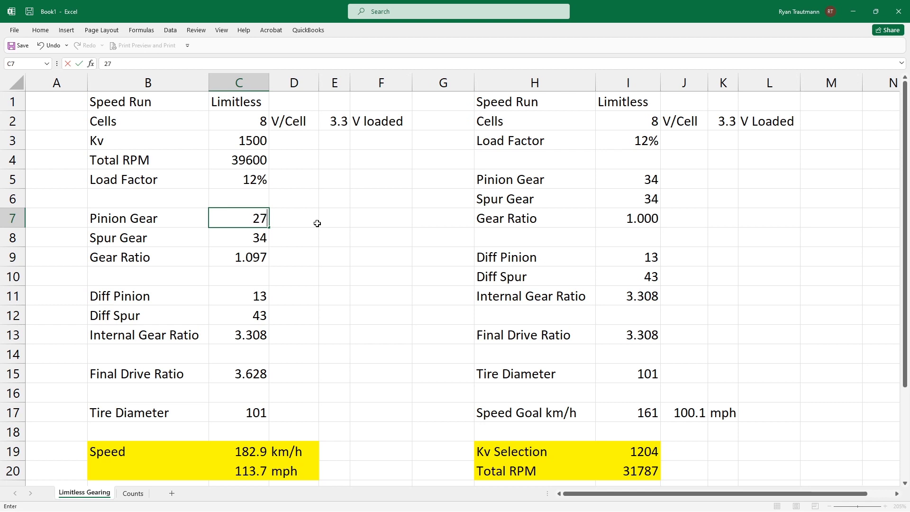
key("Return")
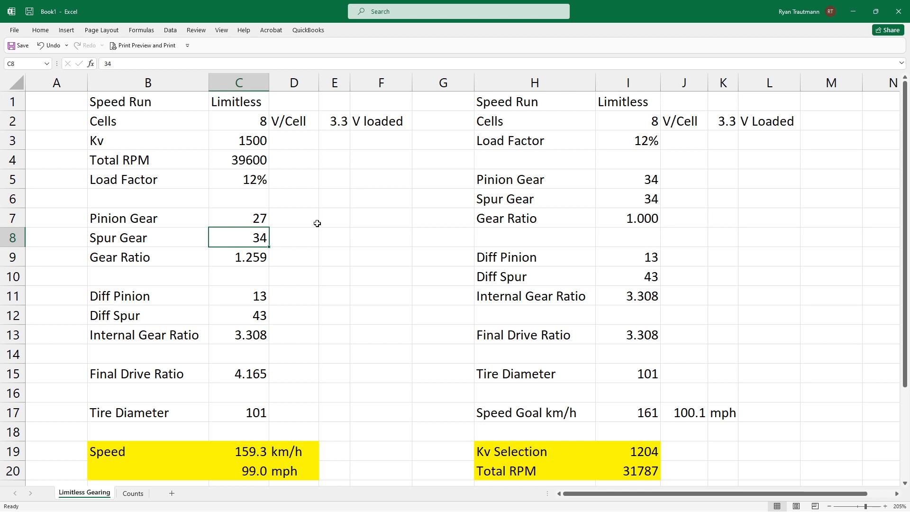
Change the pinion gear in the speed calculator to 30.
key("Up")
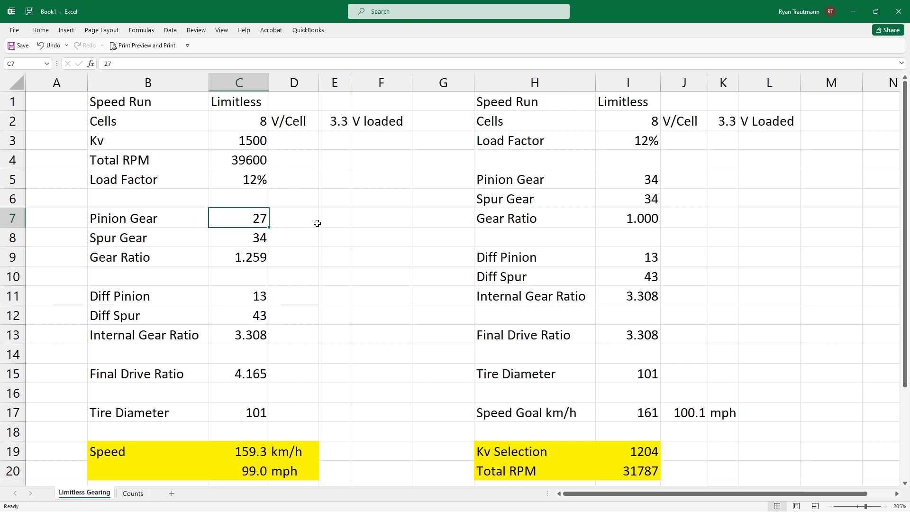
key("Down")
key("Up")
type("30")
key("Return")
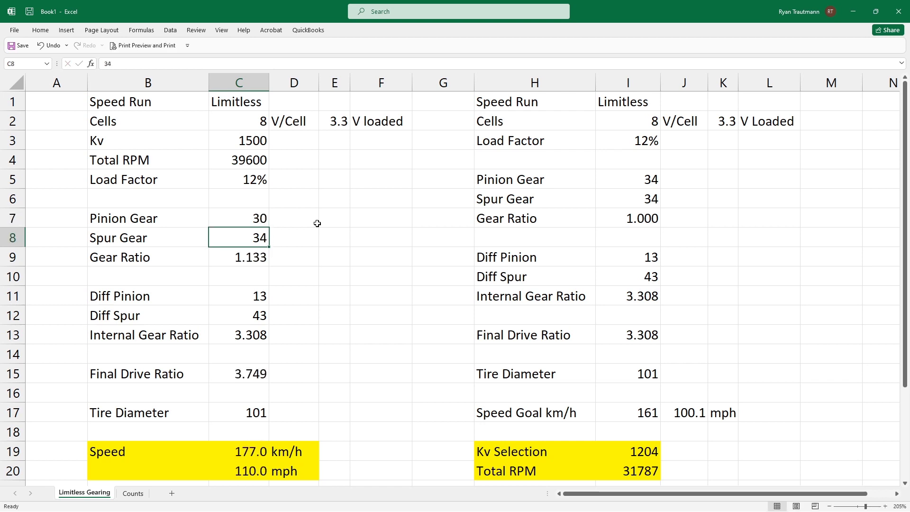
Review the speed calculator's resulting speed alongside its tire diameter, gear ratio, load factor, loaded cell voltage and Kv inputs.
left_click(257, 470)
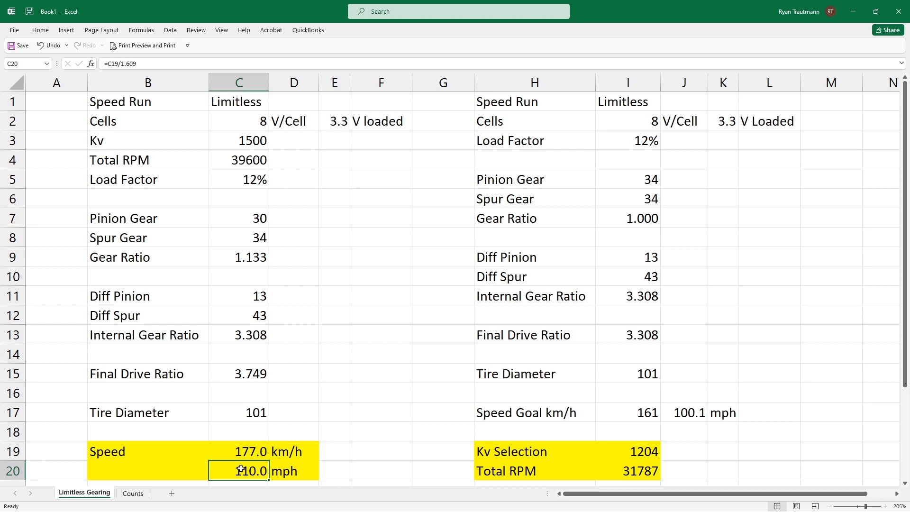
left_click(228, 457)
left_click(243, 469)
key("Up")
key("Up")
key("Up")
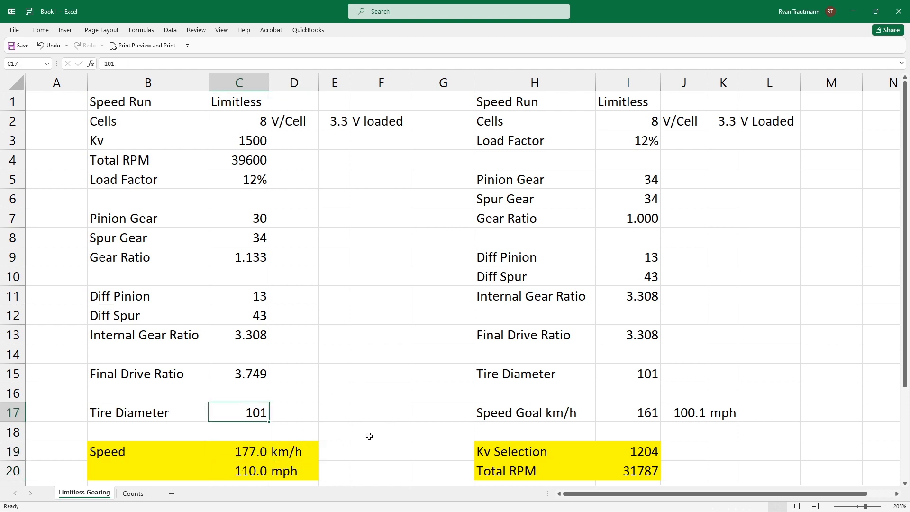
left_click(353, 444)
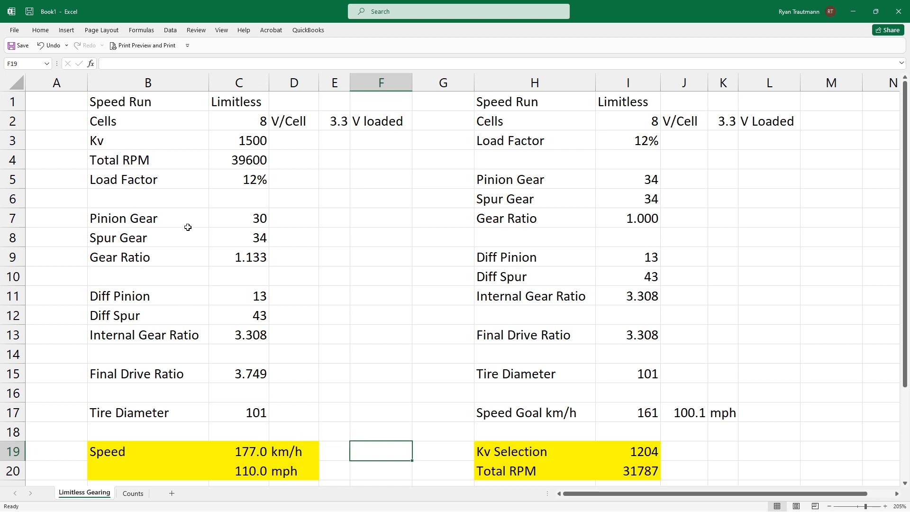
left_click_drag(189, 221, 264, 262)
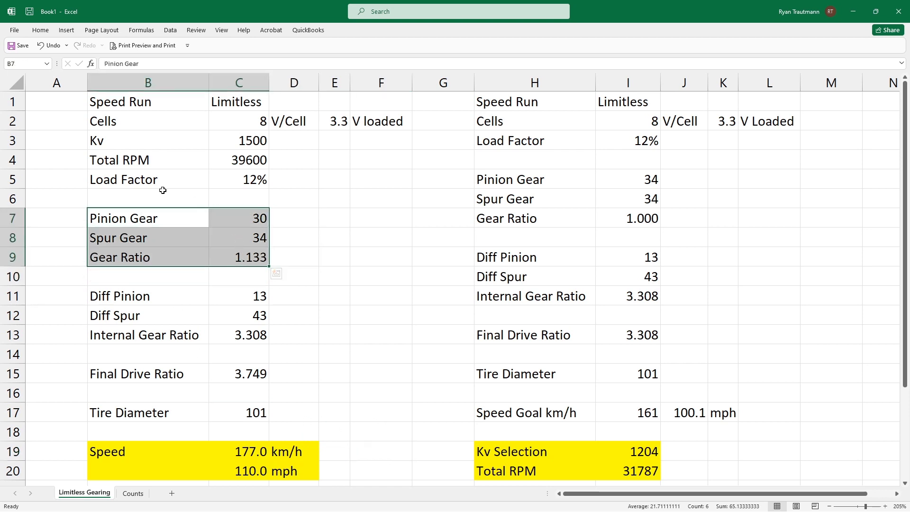
left_click(236, 179)
left_click(333, 120)
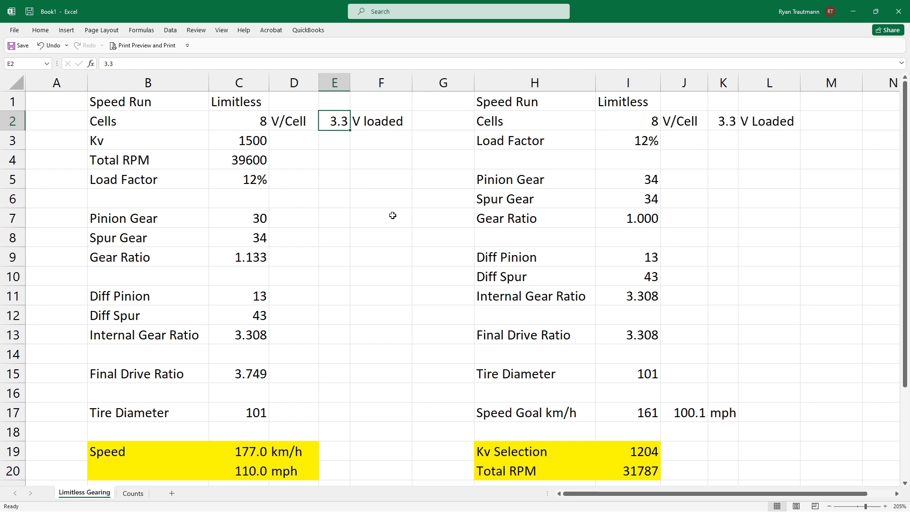
left_click(235, 138)
Set the speed calculator's pinion gear to 27 and check the resulting speed in mph.
left_click(255, 218)
type("27")
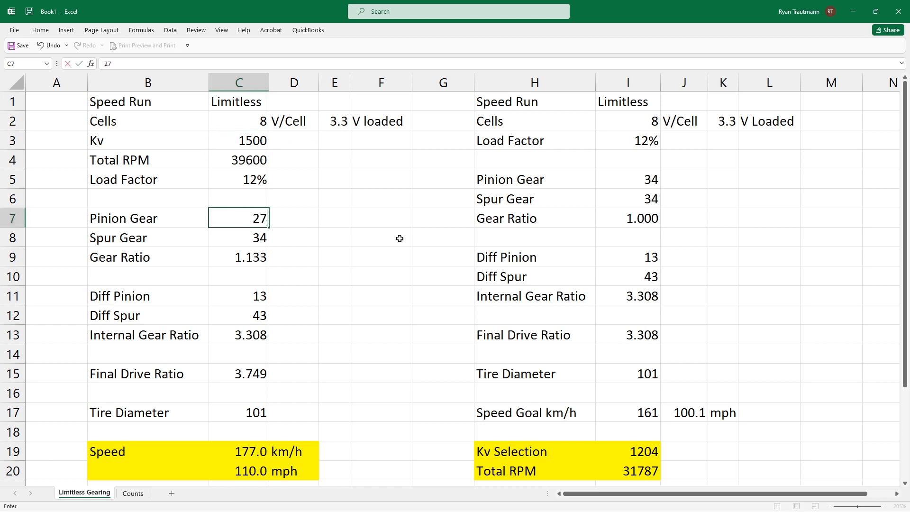
key("Return")
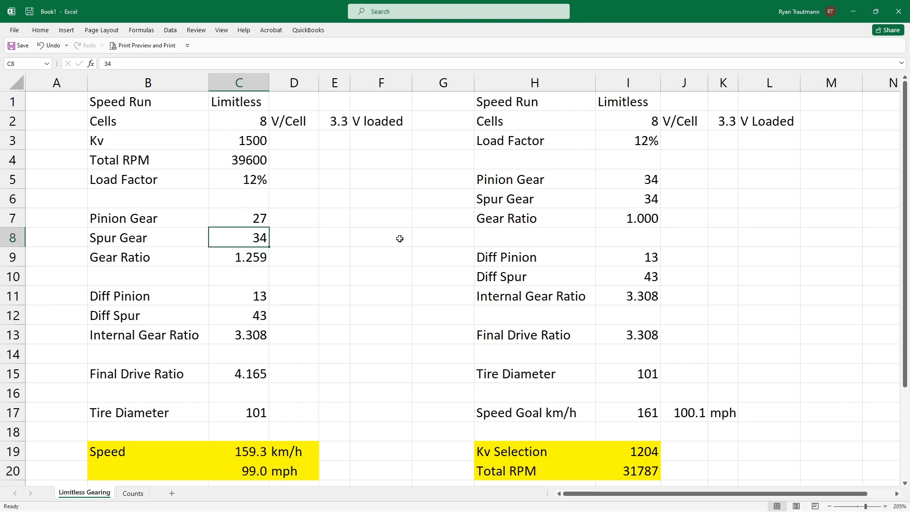
left_click(254, 477)
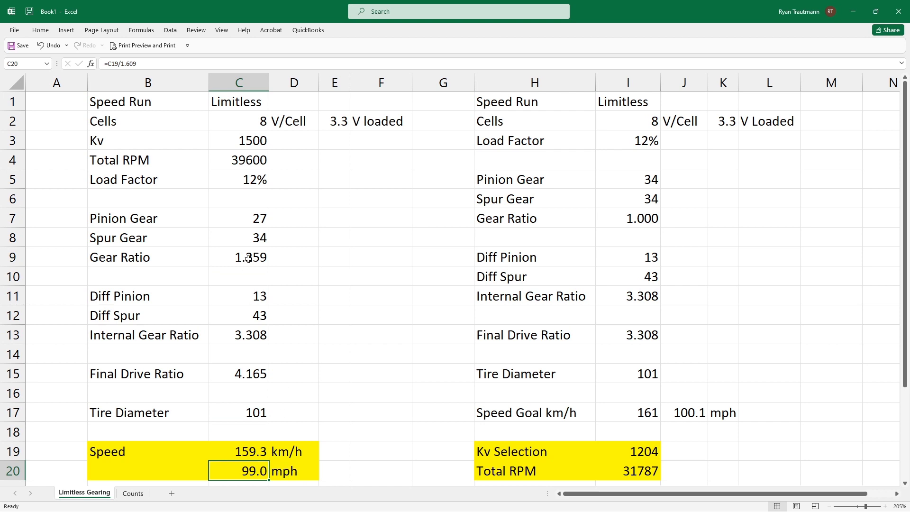
Try a pinion gear of 31 in the speed calculator's cell C7.
left_click(238, 215)
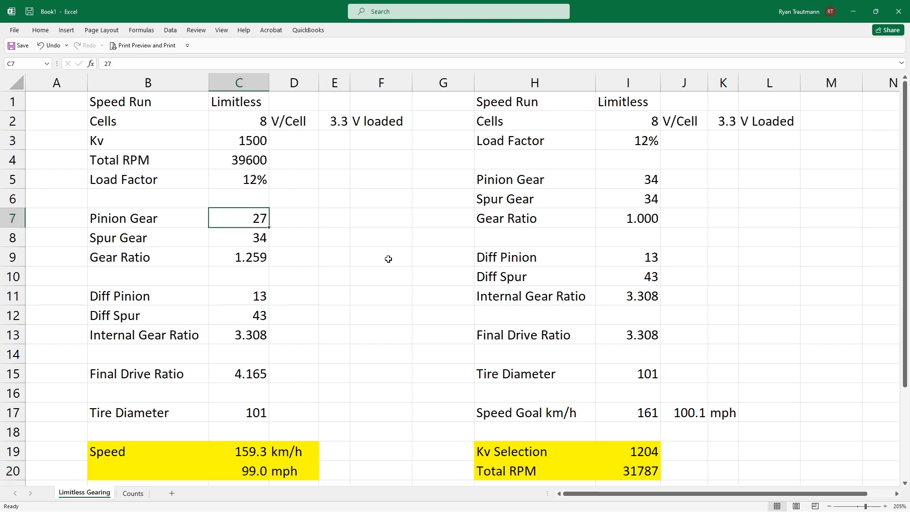
type("31")
key("Return")
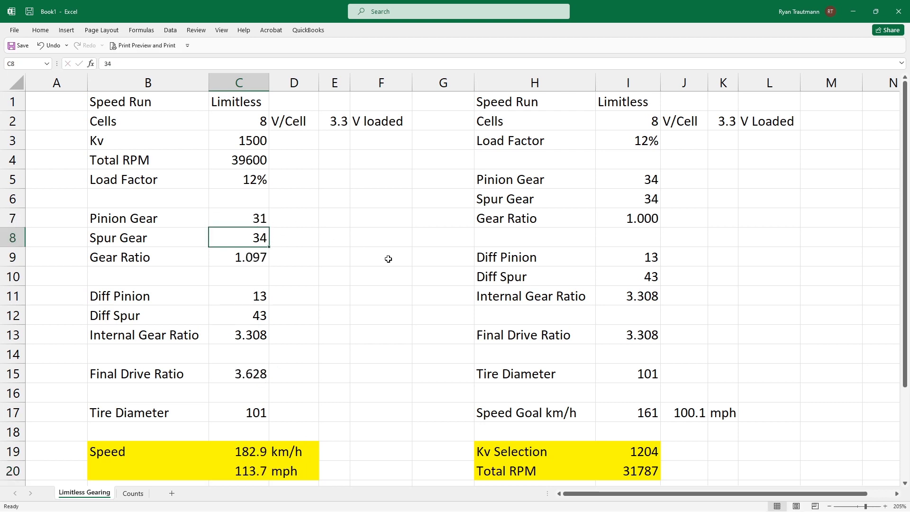
Replace the speed calculator's pinion gear value with 29.
double_click(256, 222)
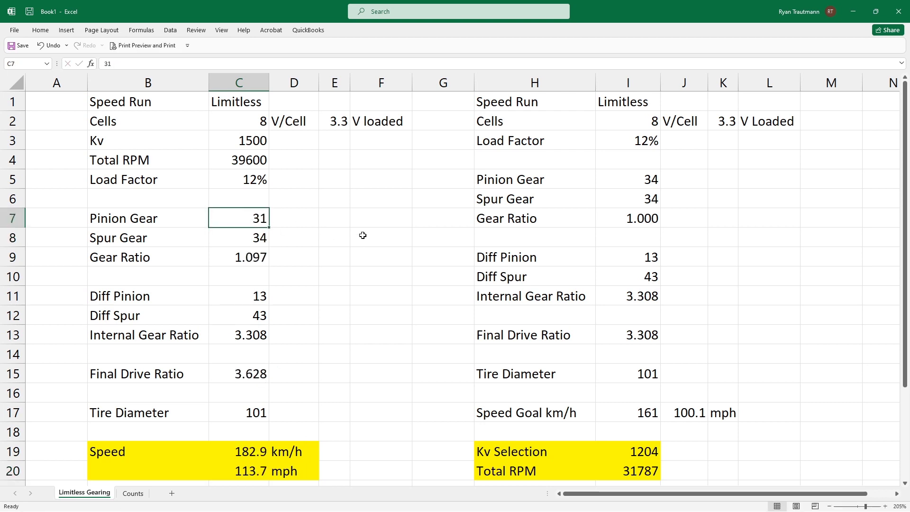
key("BackSpace")
key("BackSpace")
type("29")
key("Return")
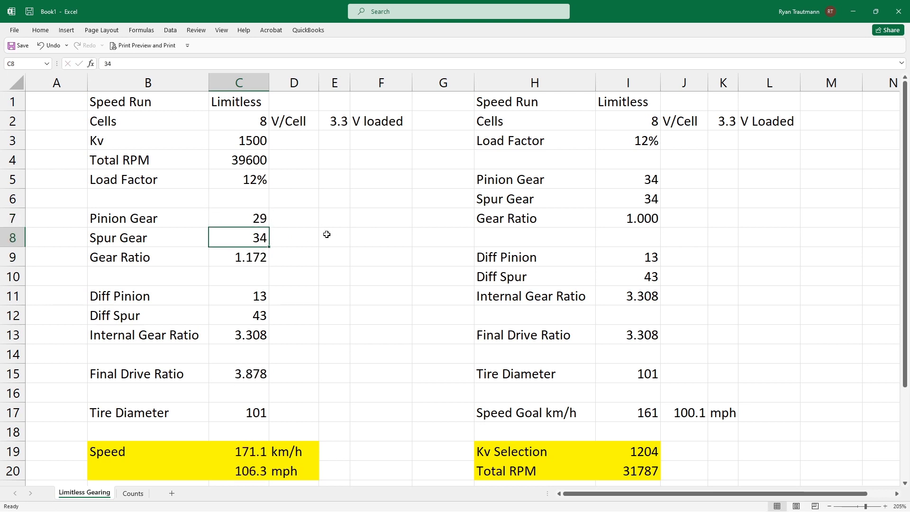
Try a pinion gear of 28 with the 34-tooth spur in the speed calculator.
left_click(258, 217)
type("28")
key("Return")
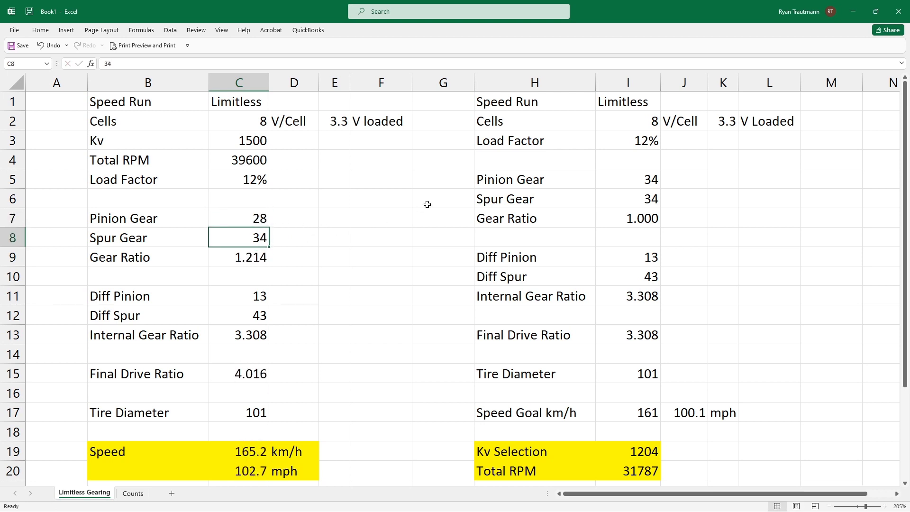
Set the pinion gear in the speed calculator's cell C7 to 29.
key("Up")
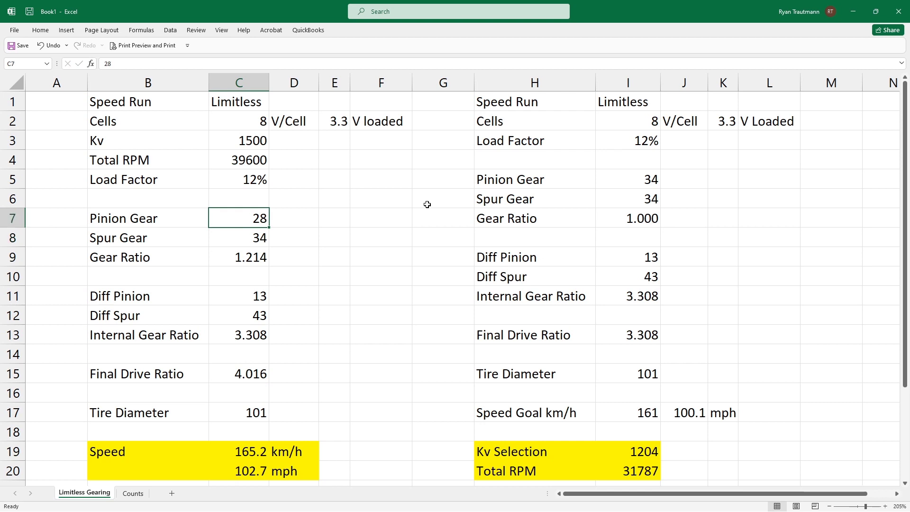
key("F2")
key("BackSpace")
type("9")
key("Return")
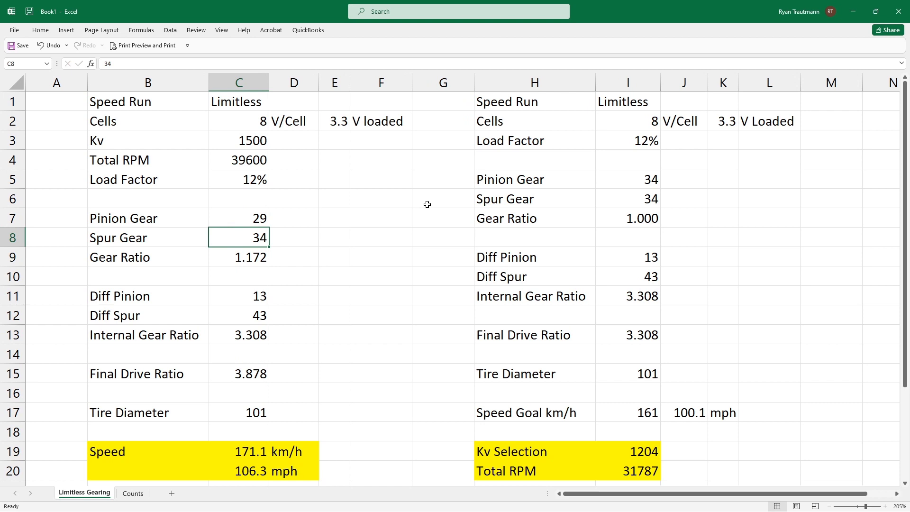
key("Up")
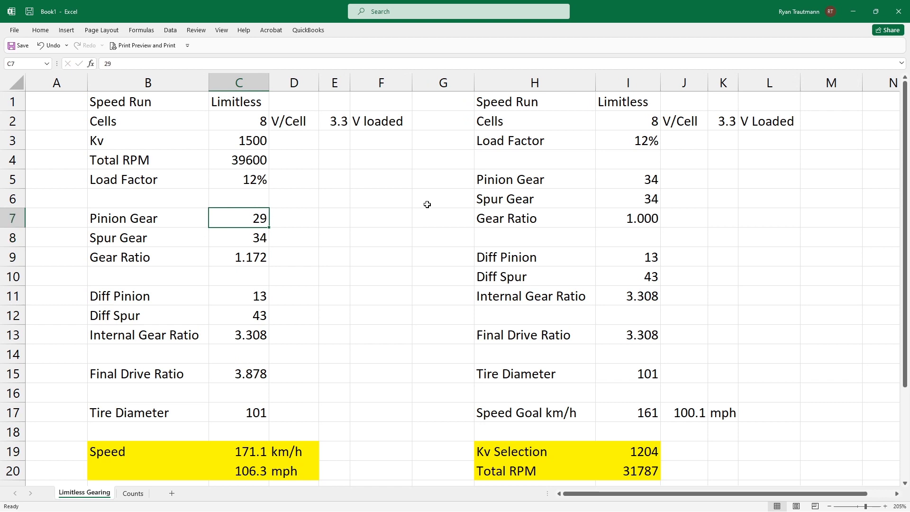